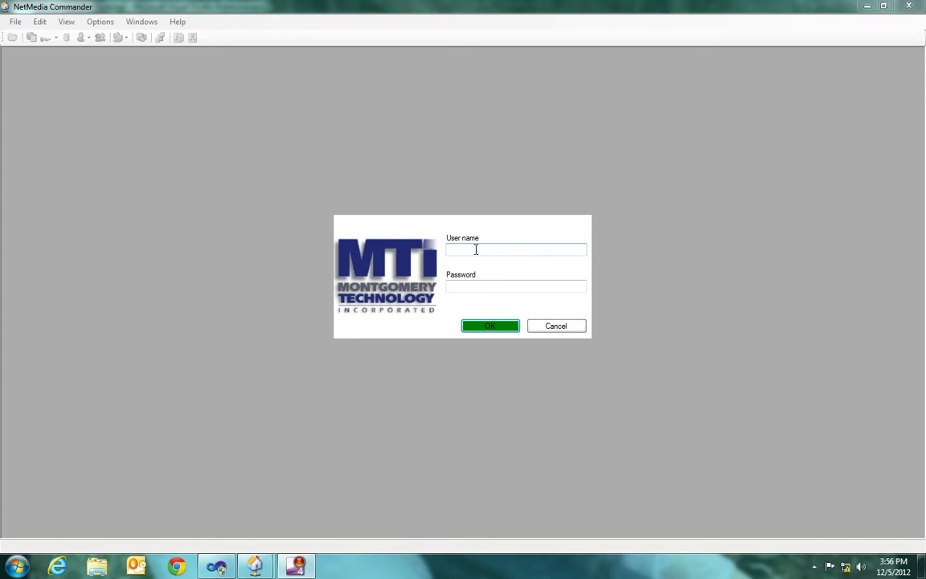
- Log in as the system user, entering the account password
click(476, 250)
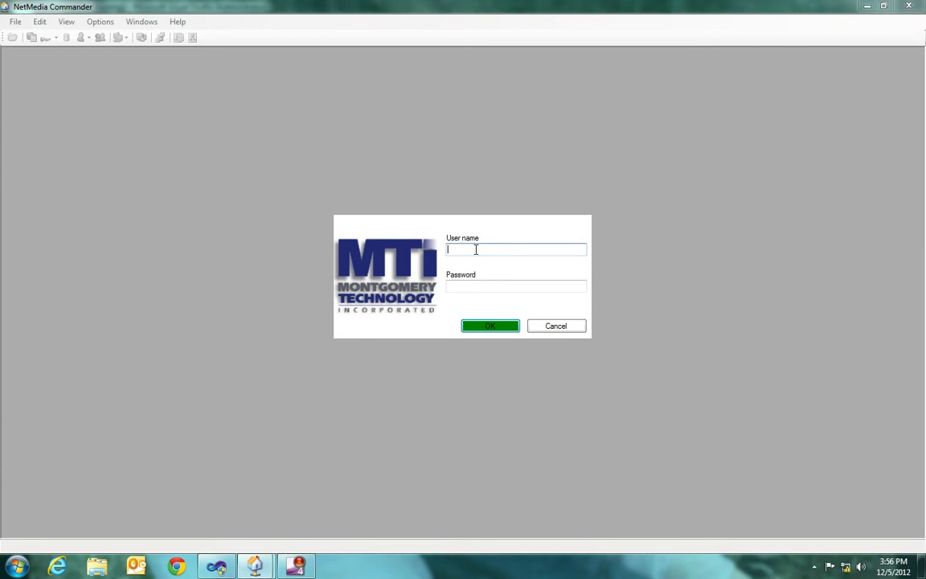
text(system)
key(Tab)
text(**)
key(Return)
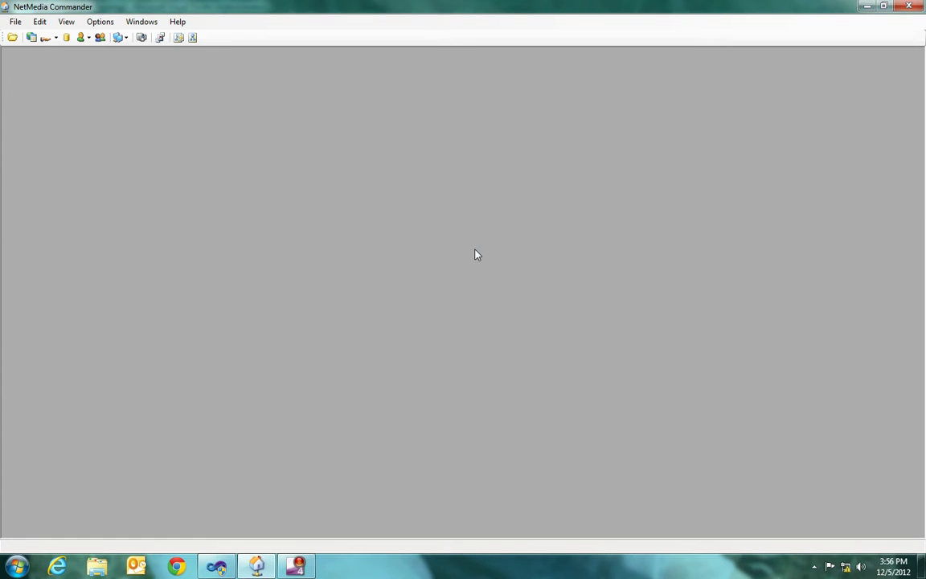
- Open the user accounts editor, examine the group options and permissions of the administrator and dispatcher accounts, and close it
click(10, 24)
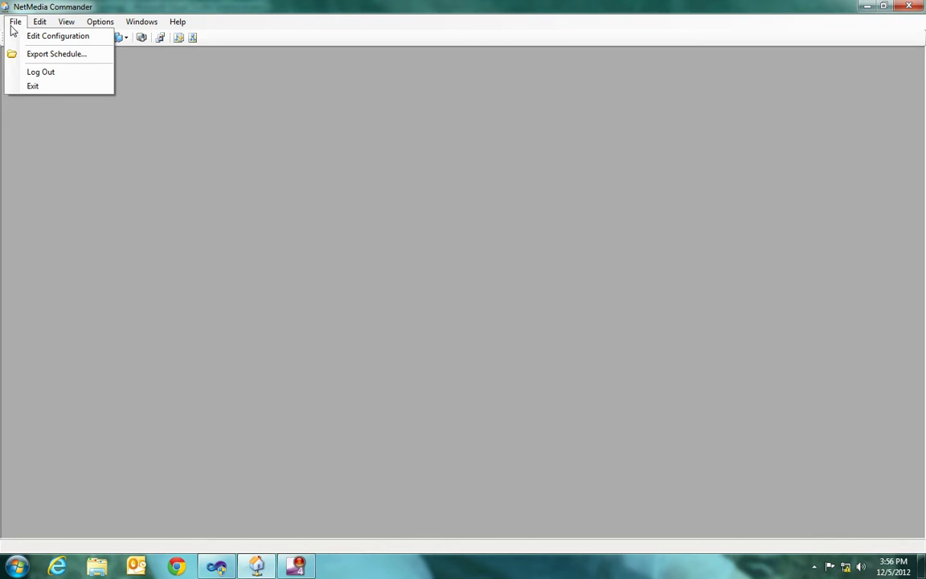
mouse_move(40, 27)
click(58, 81)
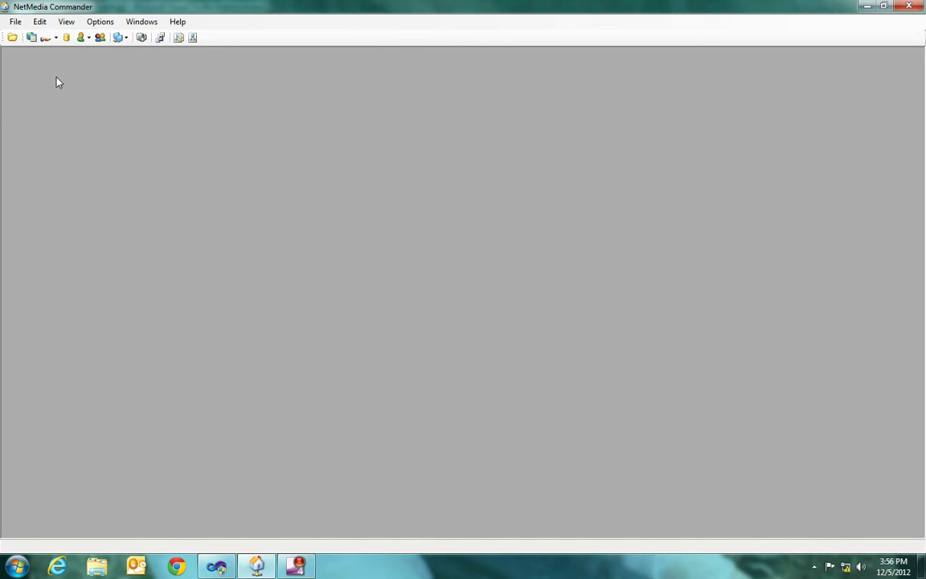
click(69, 94)
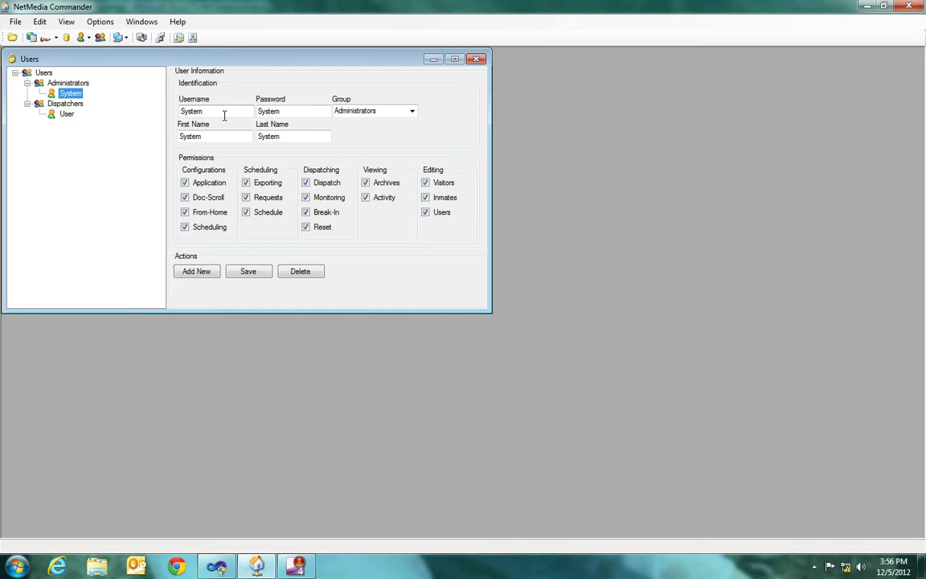
click(412, 112)
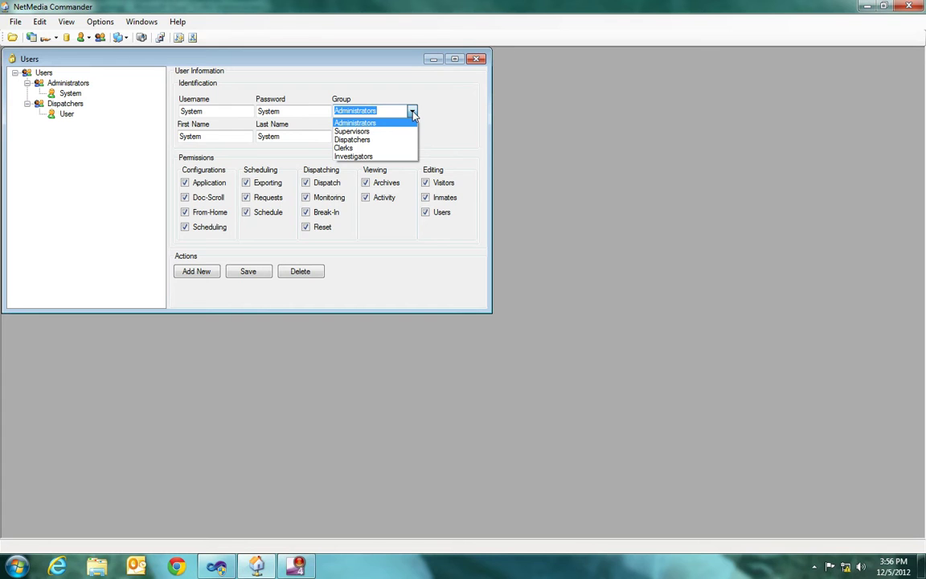
click(460, 119)
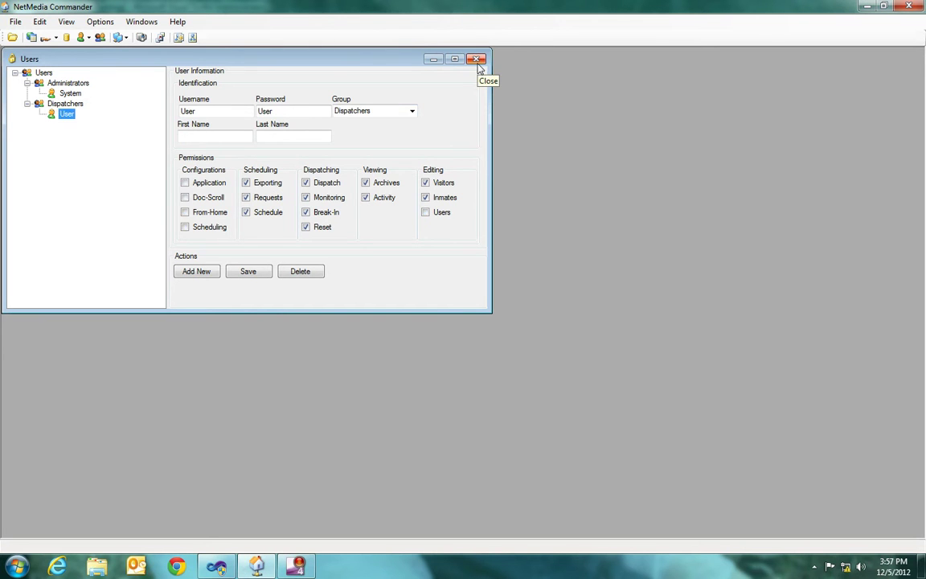
click(477, 58)
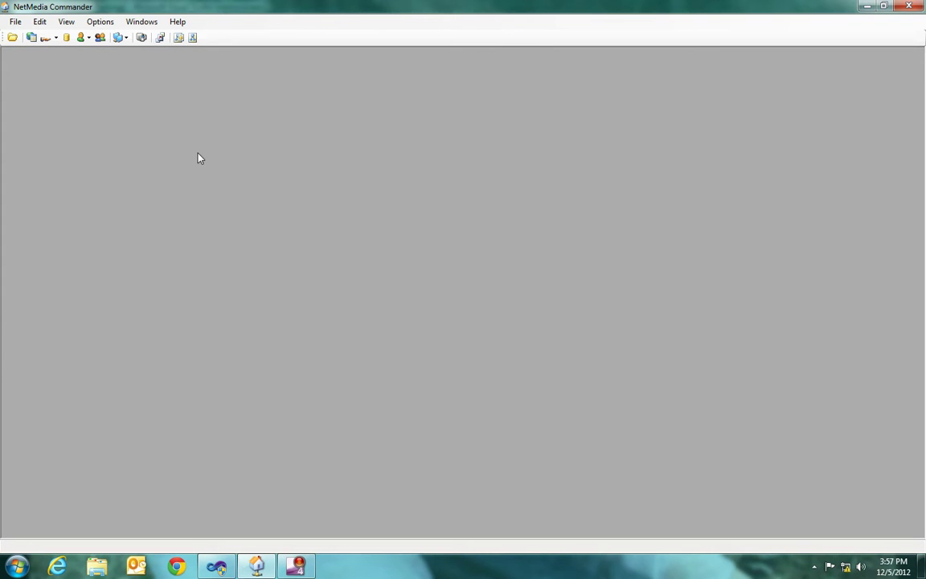
- Open the inmate editor, examine the identification, booking, restriction and approved visitor fields, and close it
click(88, 38)
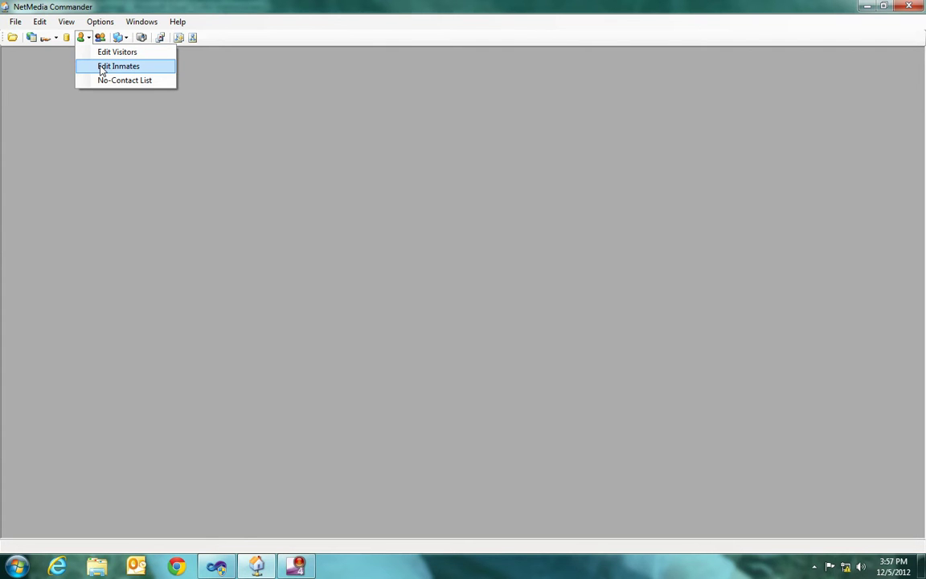
click(102, 68)
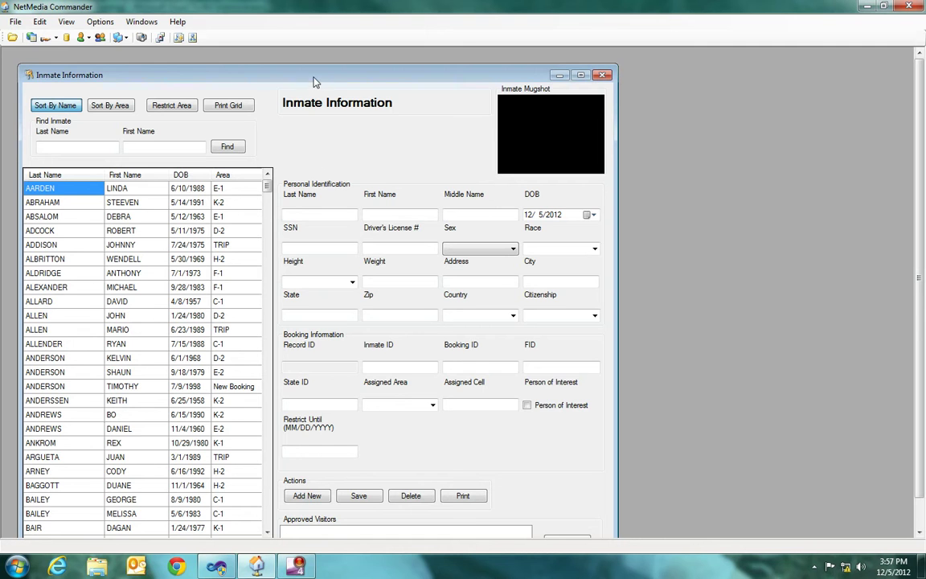
drag(318, 78, 325, 77)
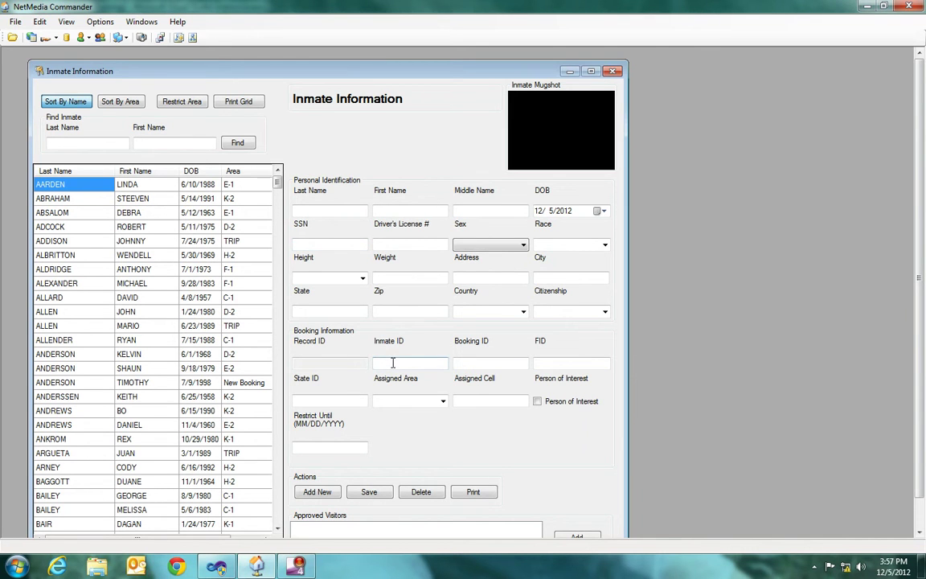
click(332, 447)
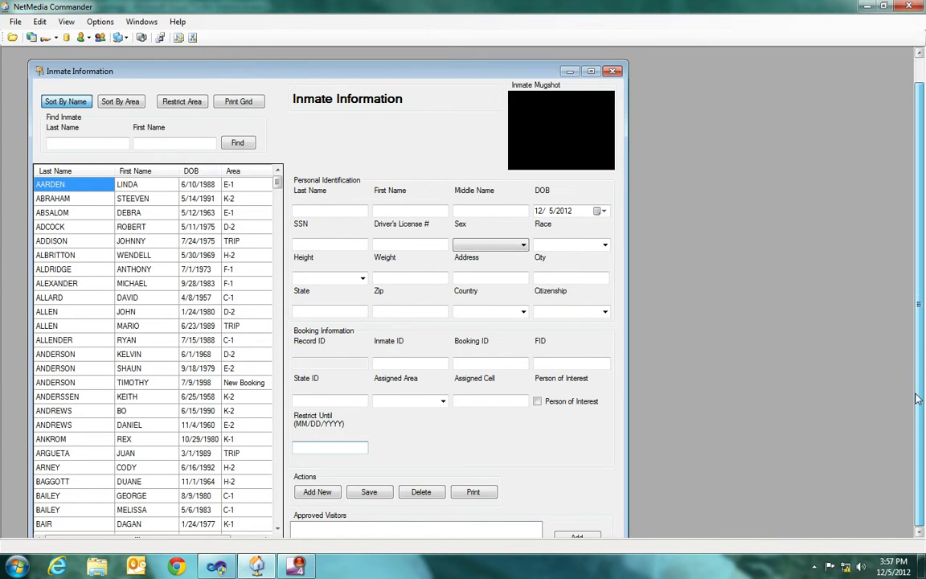
drag(923, 372, 917, 400)
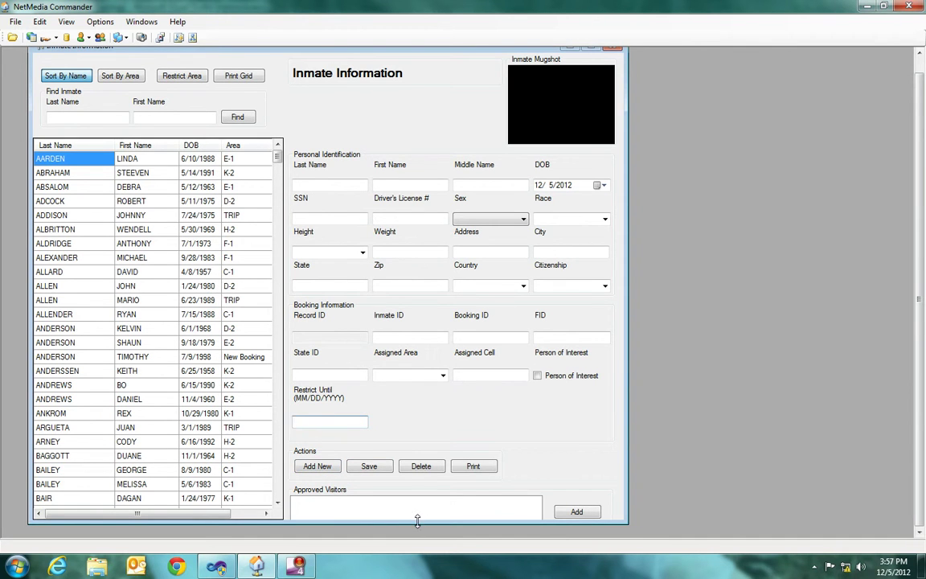
drag(412, 523, 415, 534)
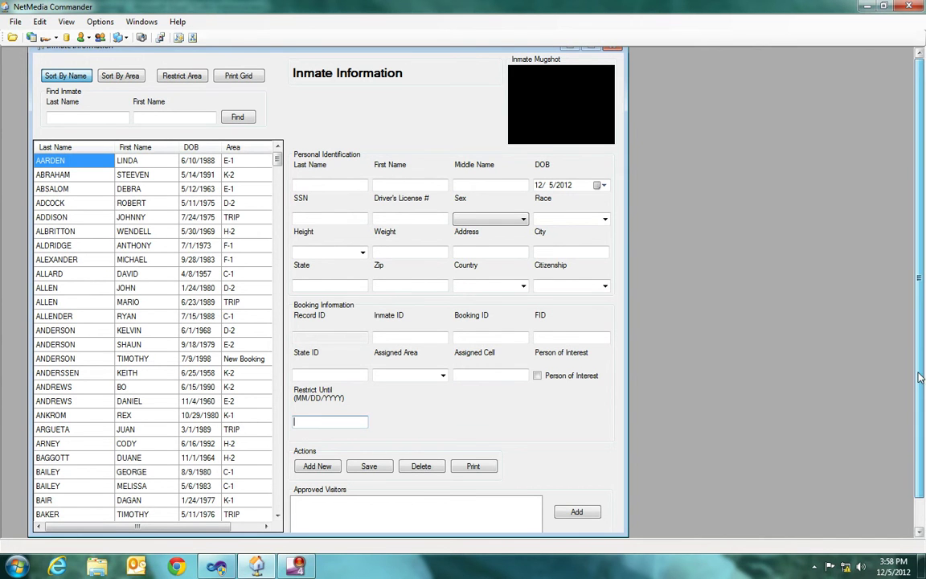
scroll(829, 330, up, 1)
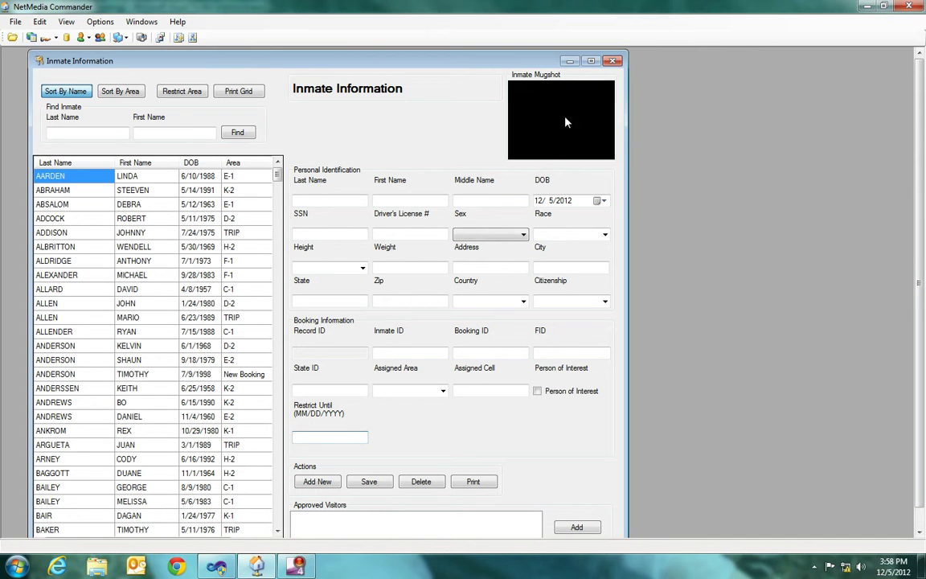
click(612, 62)
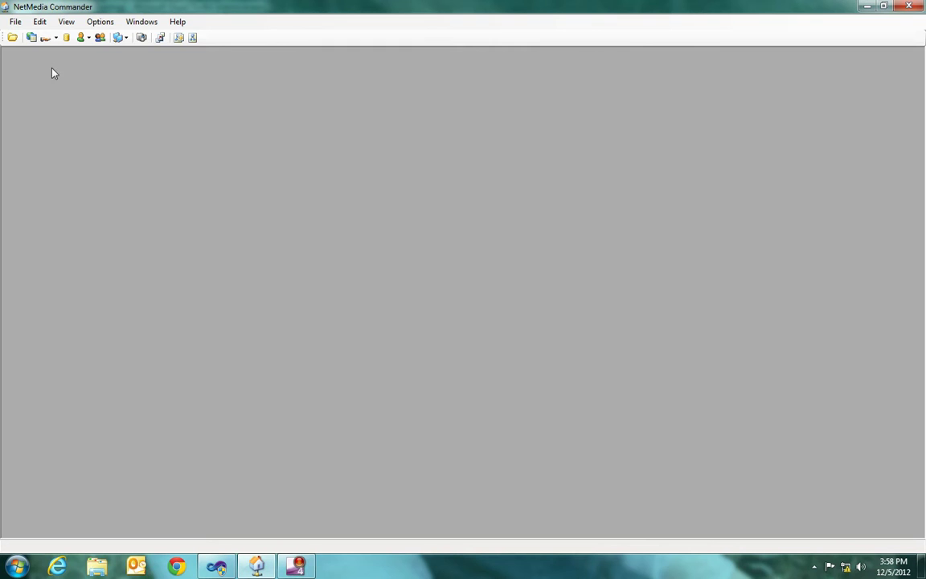
- Open the visitor editor, examine its personal, classification and contact fields and available actions, and close it
click(84, 37)
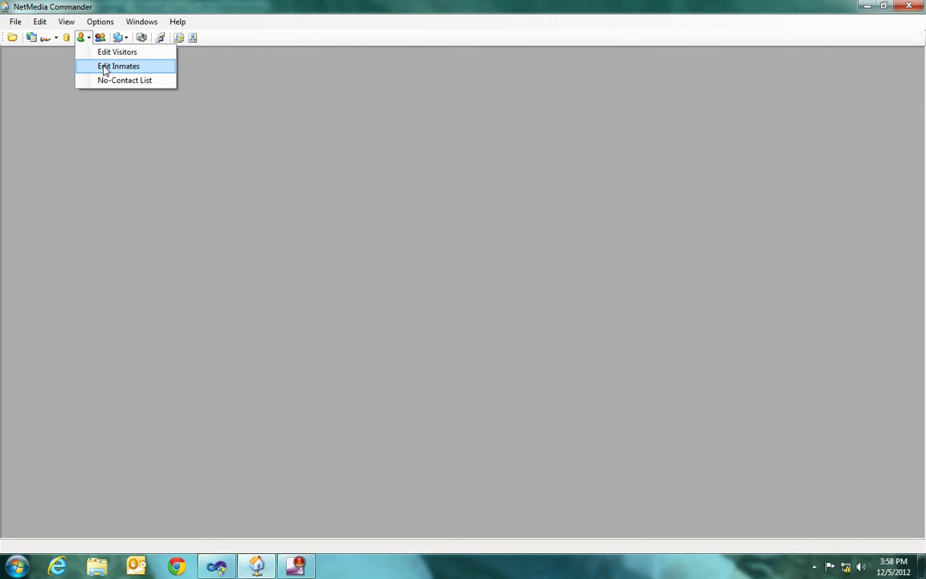
click(112, 52)
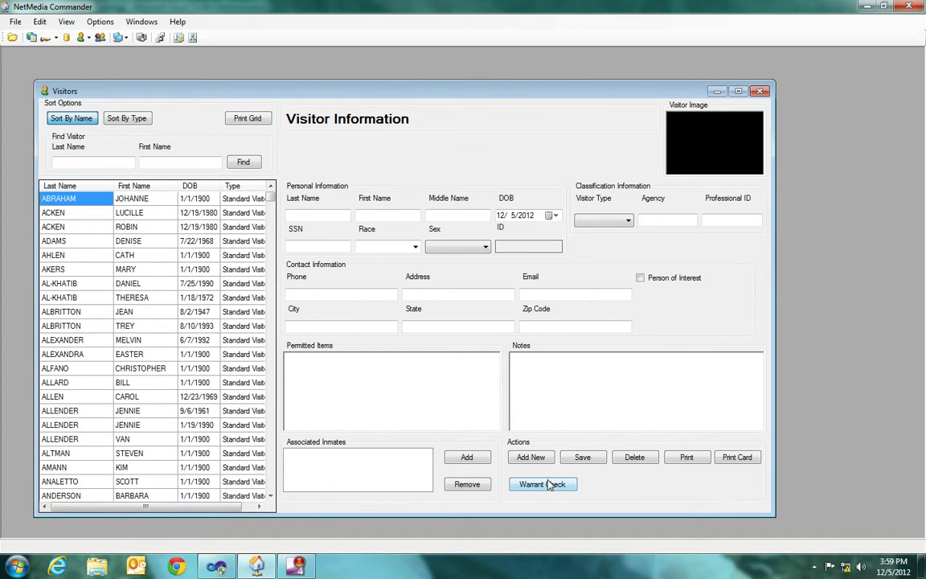
click(760, 92)
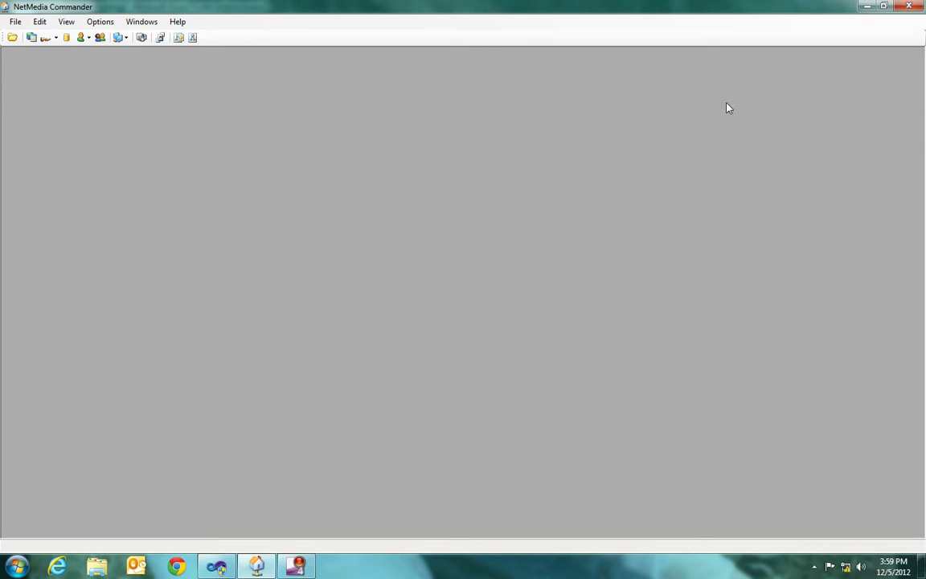
- Open the No-Contact List, examine its filters, visitor and inmate fields and reason box, and close it
click(88, 37)
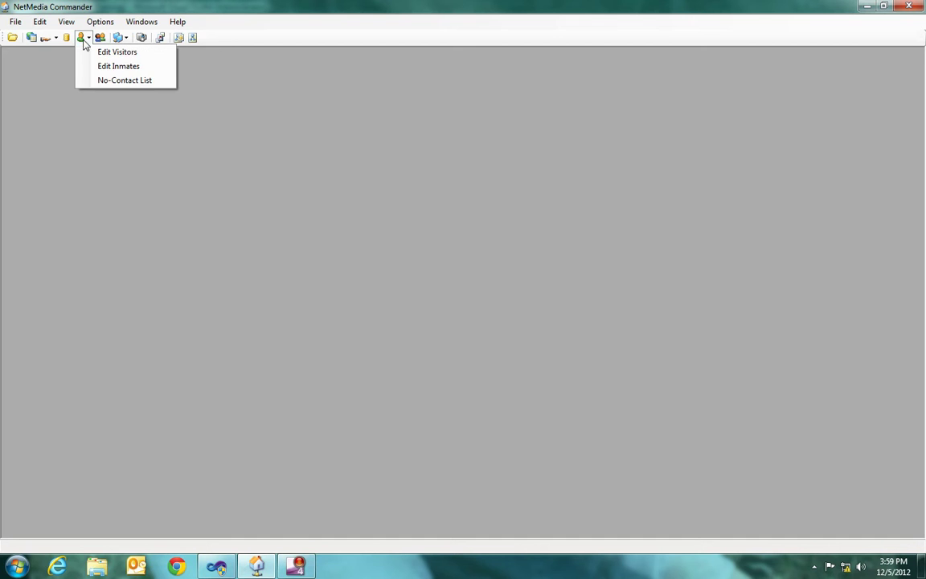
click(117, 80)
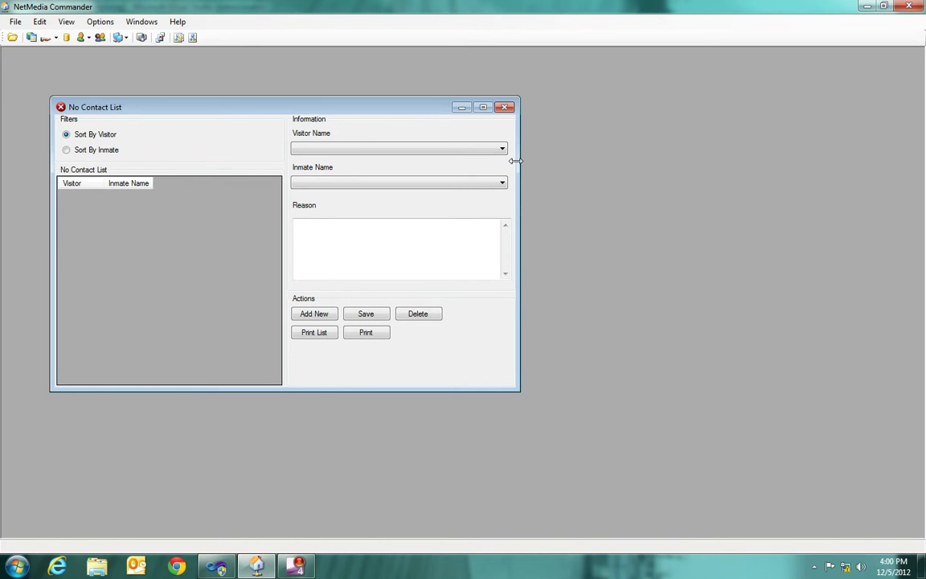
click(507, 112)
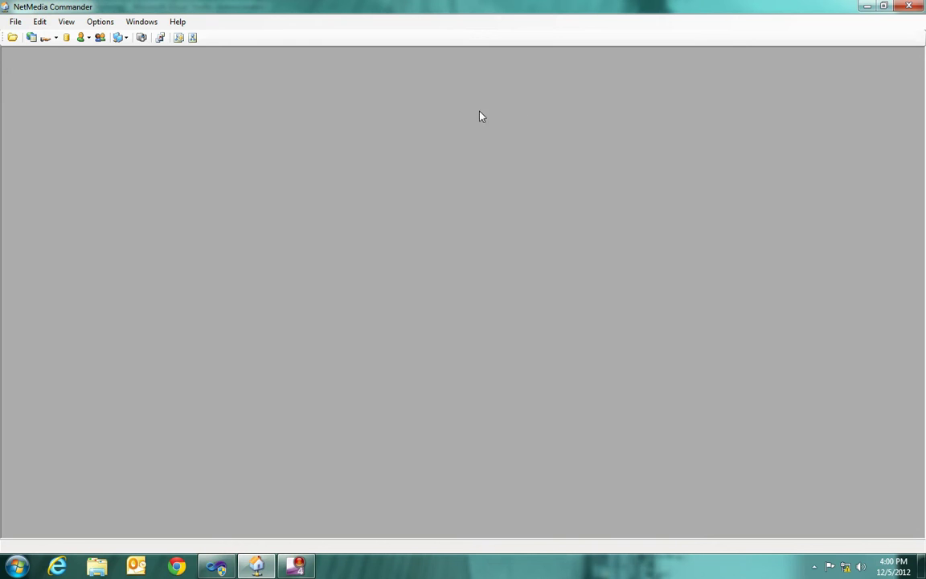
- Open the visitation schedule and load the slots for 12/27/2012 in area E-2
click(56, 38)
click(57, 40)
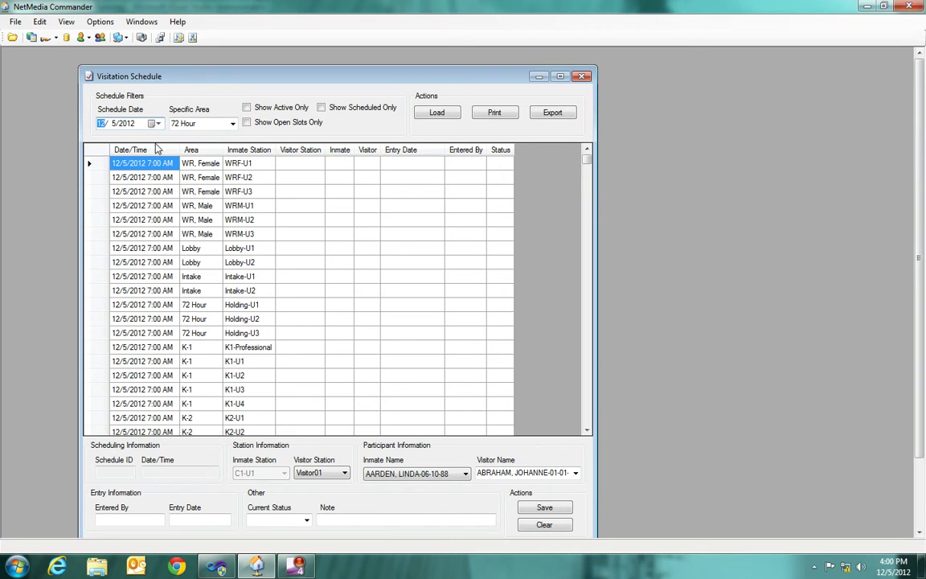
click(157, 125)
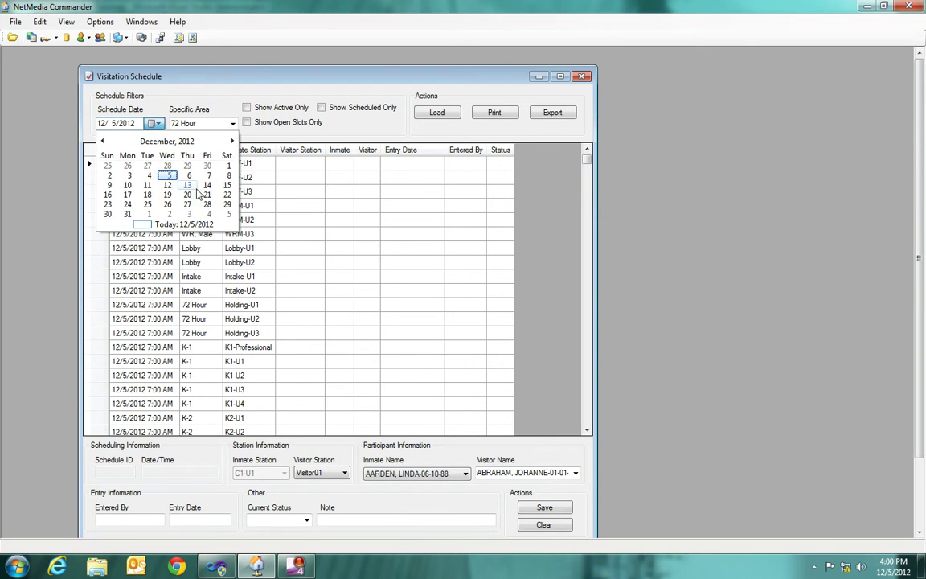
click(188, 205)
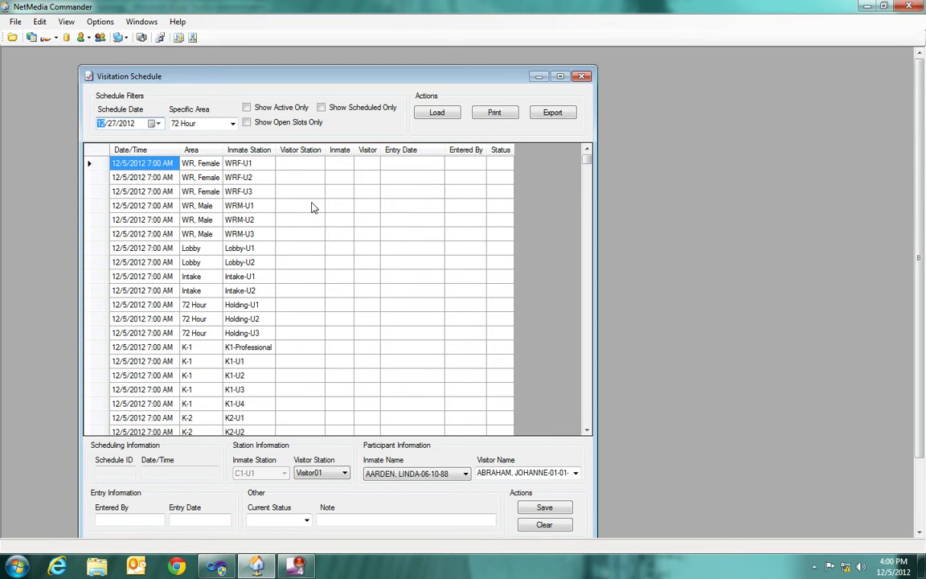
click(231, 123)
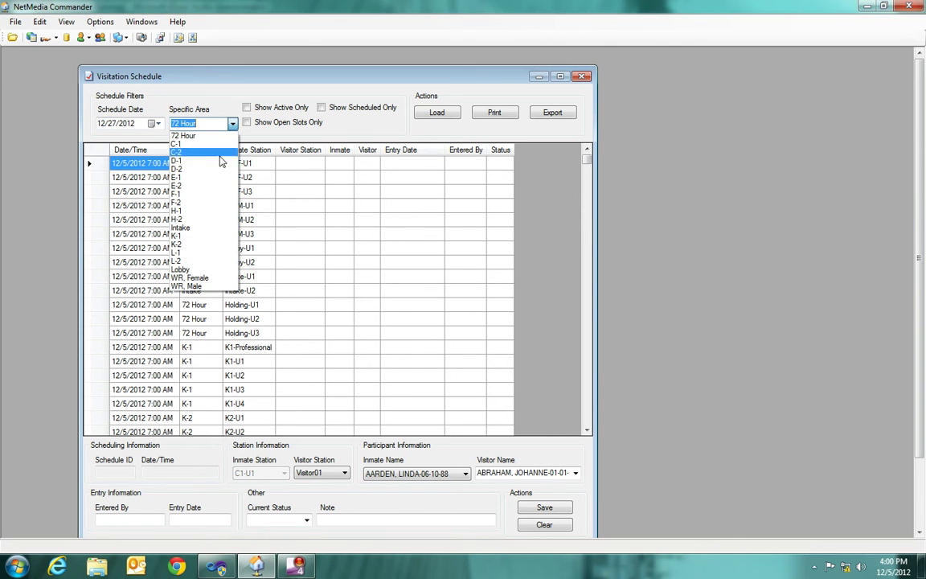
click(211, 185)
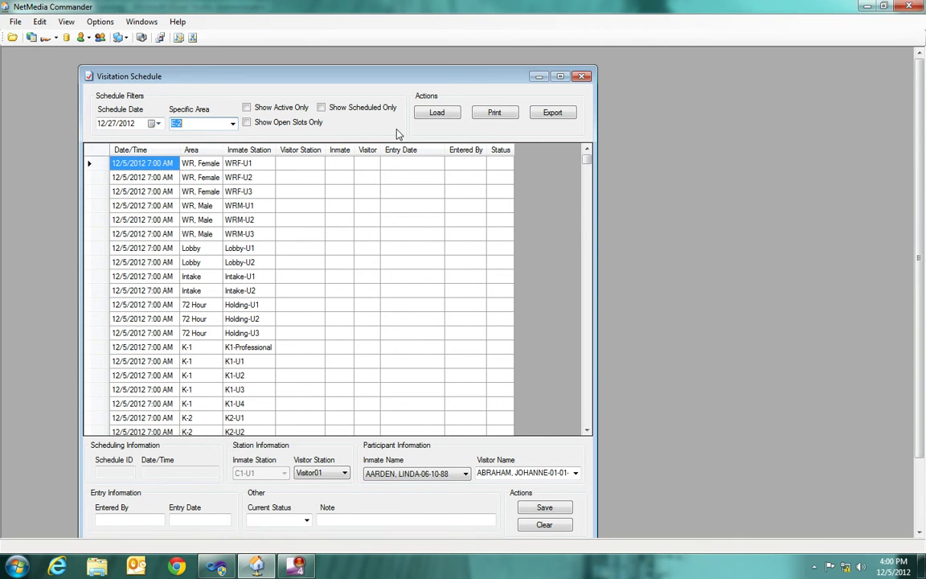
click(428, 118)
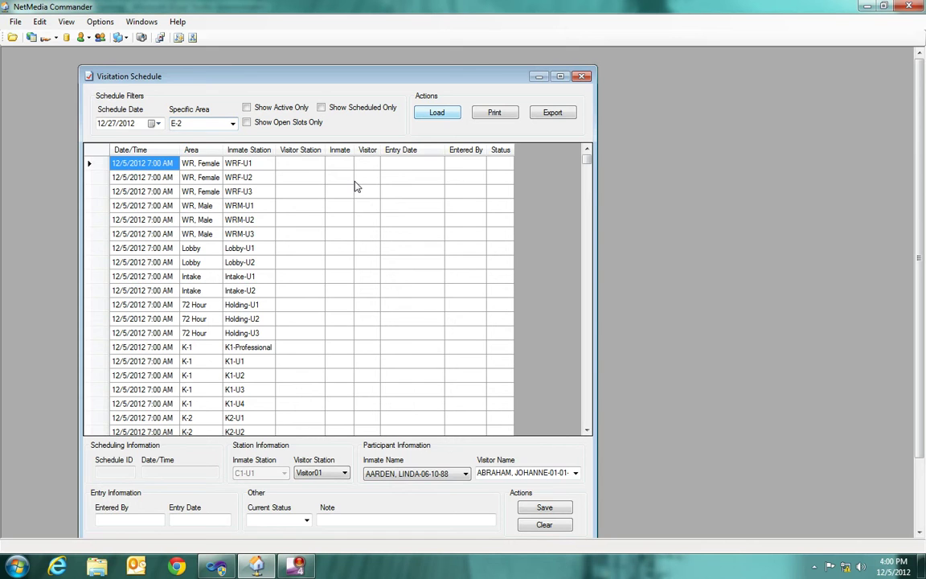
- Select the 12/27/2012 7:00 AM slot for inmate station E2-U1 and assign visitor station Visitor01
click(195, 165)
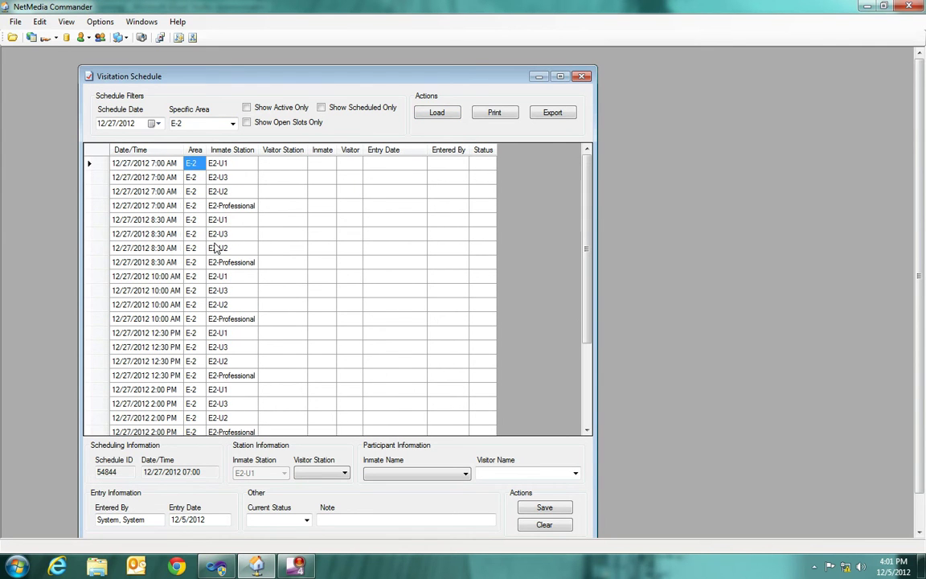
click(273, 165)
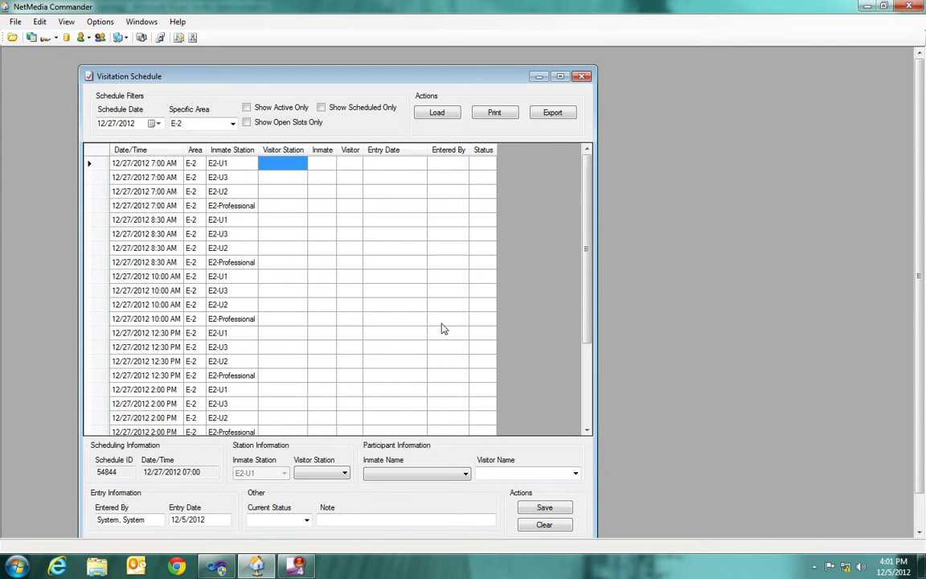
mouse_move(586, 290)
mouse_down()
mouse_move(590, 361)
mouse_move(587, 272)
mouse_up()
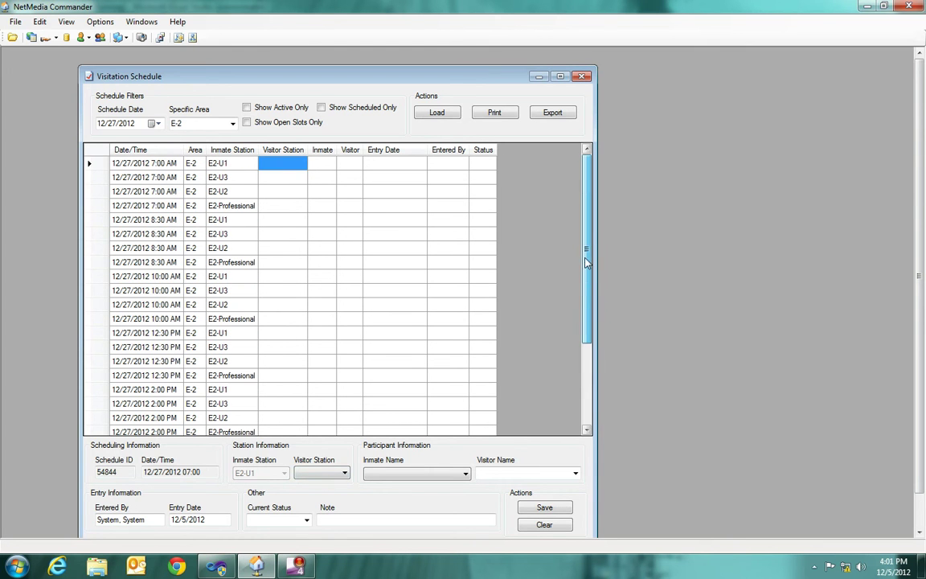
click(153, 162)
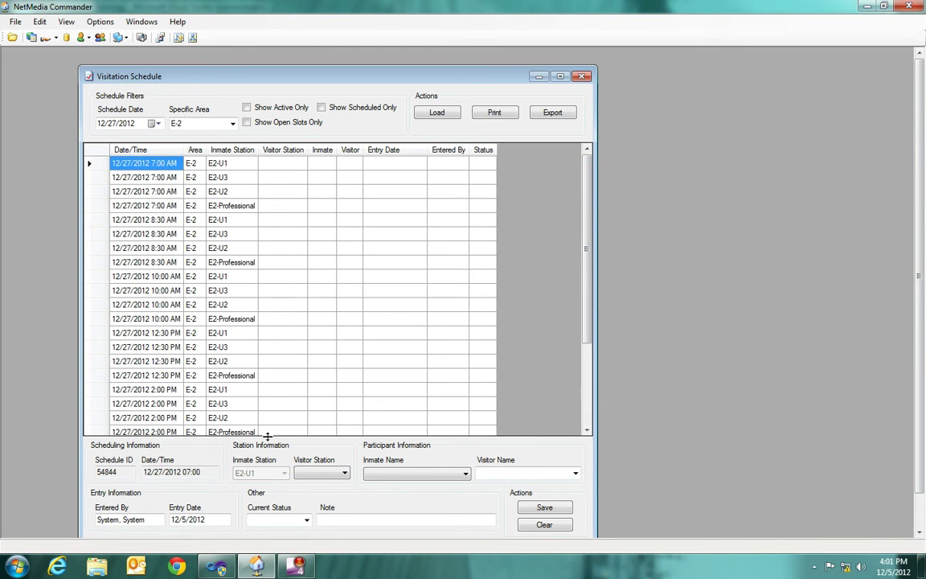
click(317, 474)
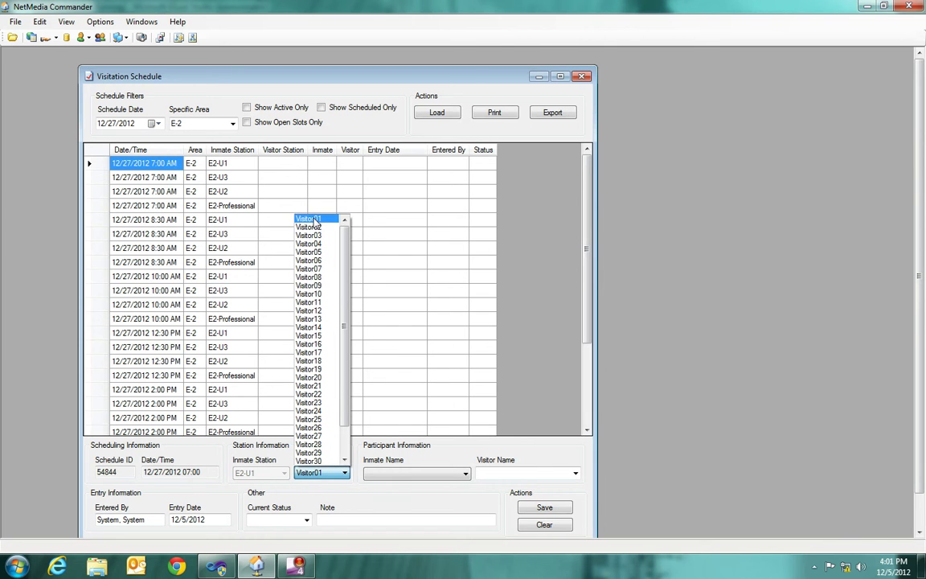
click(286, 200)
- Choose the inmate and an associated visitor for the slot and set the current status to Awaiting Visit
click(406, 476)
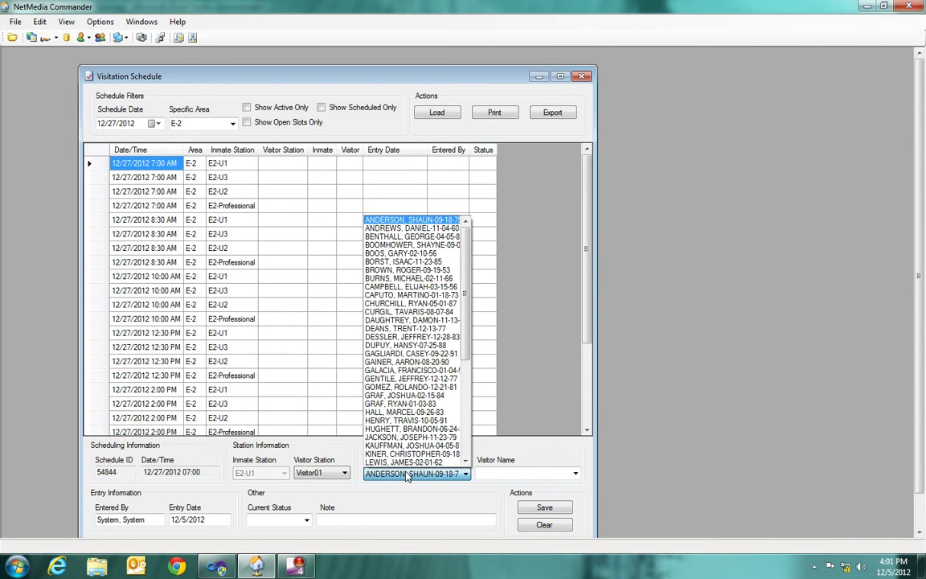
click(522, 458)
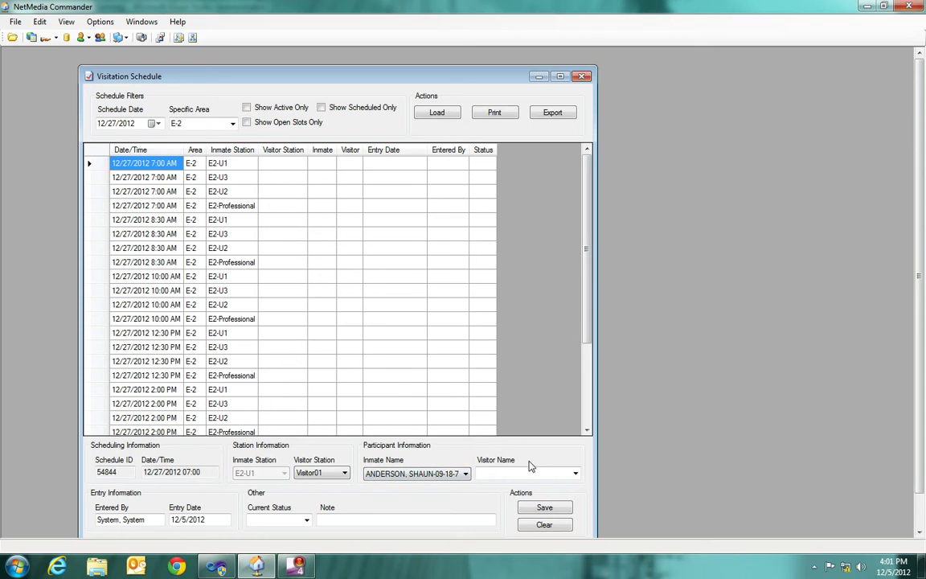
click(575, 474)
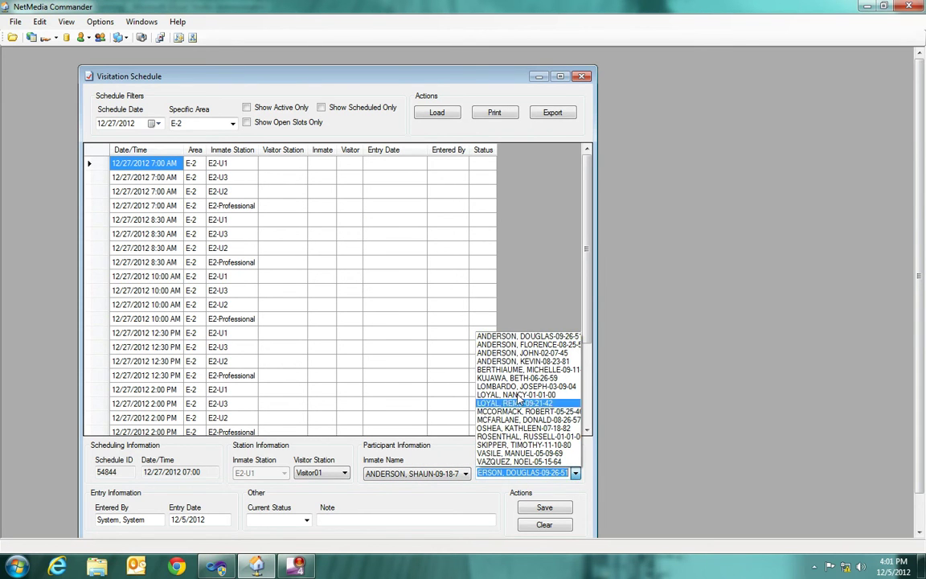
click(514, 338)
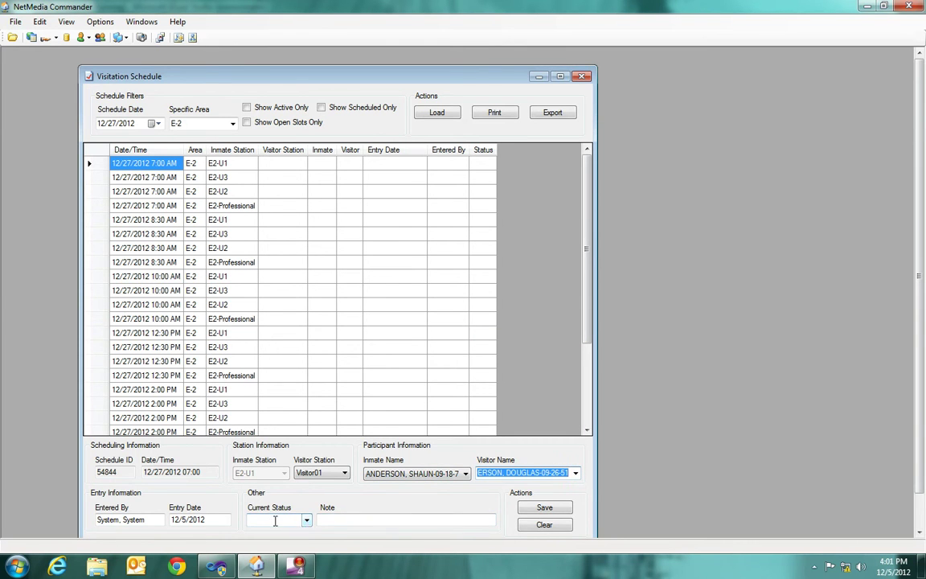
click(306, 522)
click(272, 532)
click(346, 520)
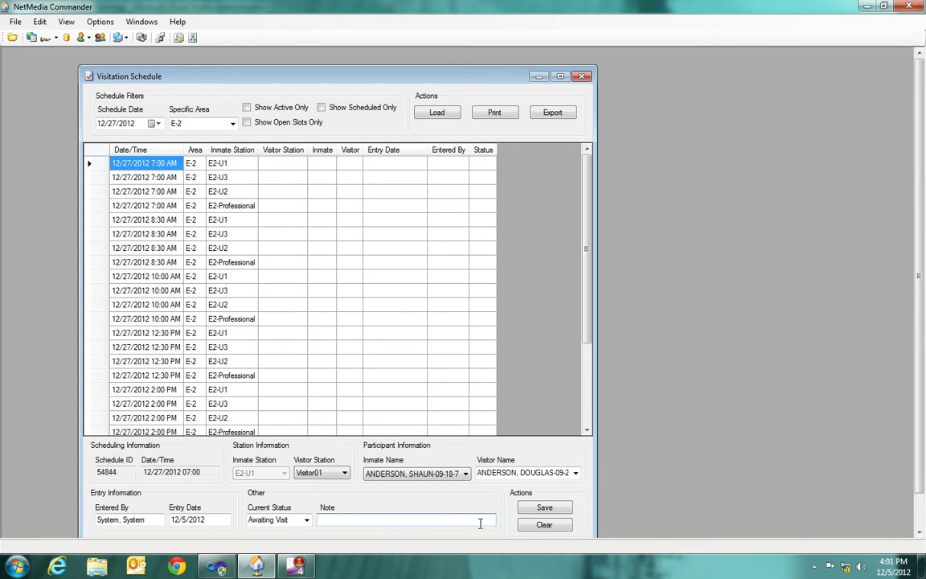
- Clear the visit entry form and close the visitation schedule
click(552, 525)
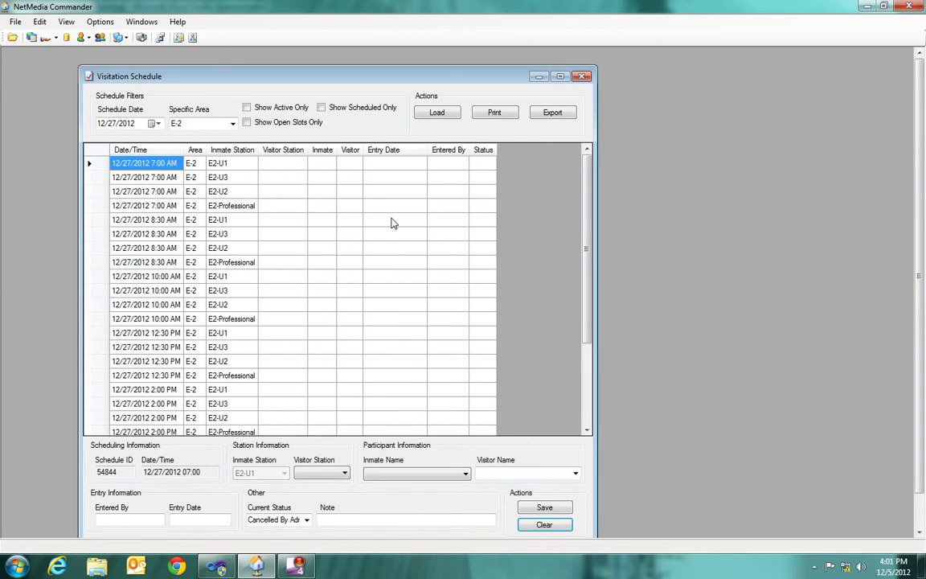
drag(382, 77, 390, 66)
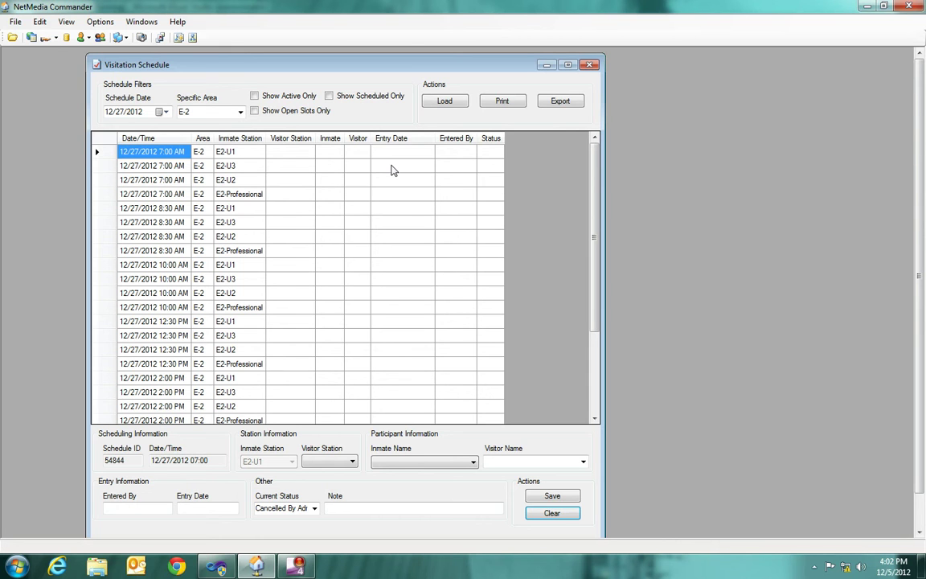
click(591, 65)
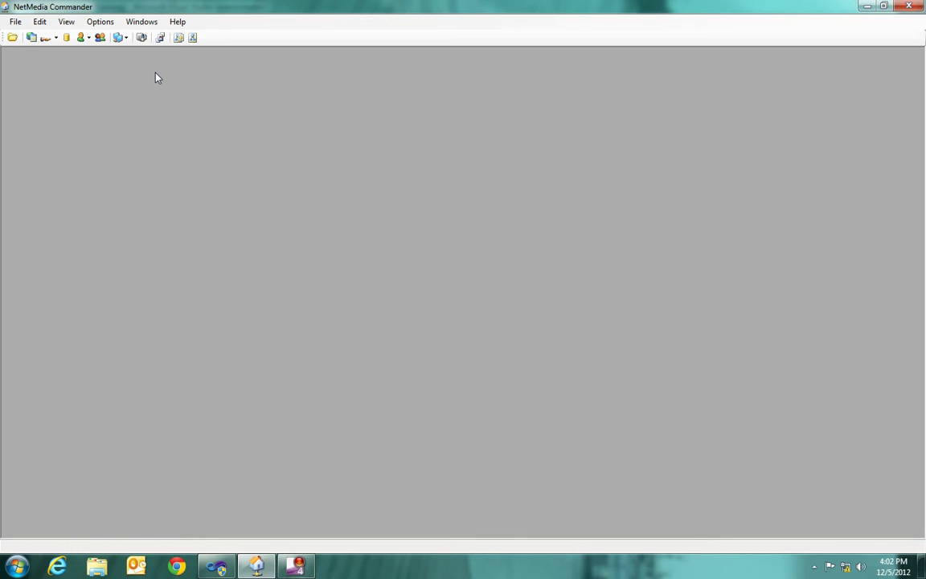
- Open Active Sessions and set a new session to inmate station WRF-U1, visitor station Visitor1 and a length of 10 minutes
click(99, 37)
drag(165, 139, 155, 107)
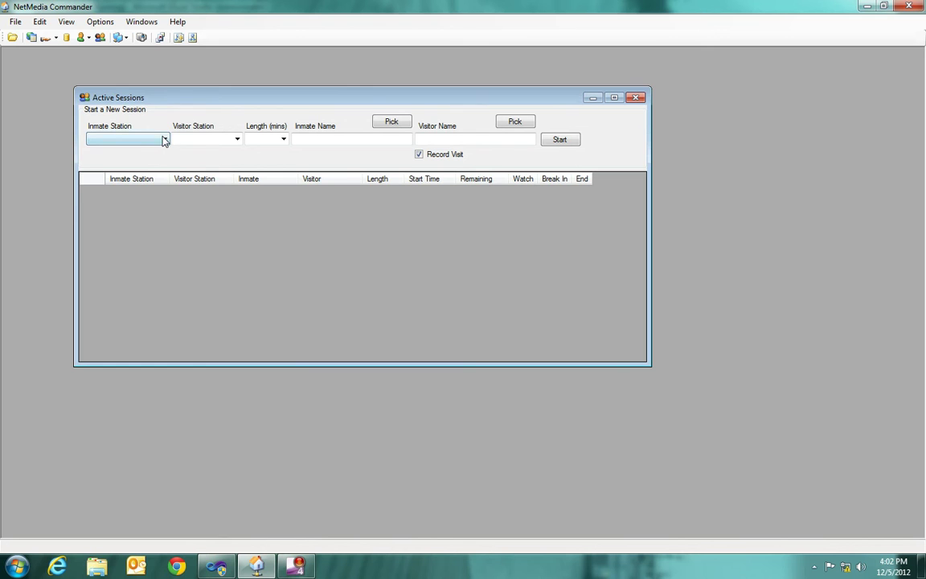
click(165, 141)
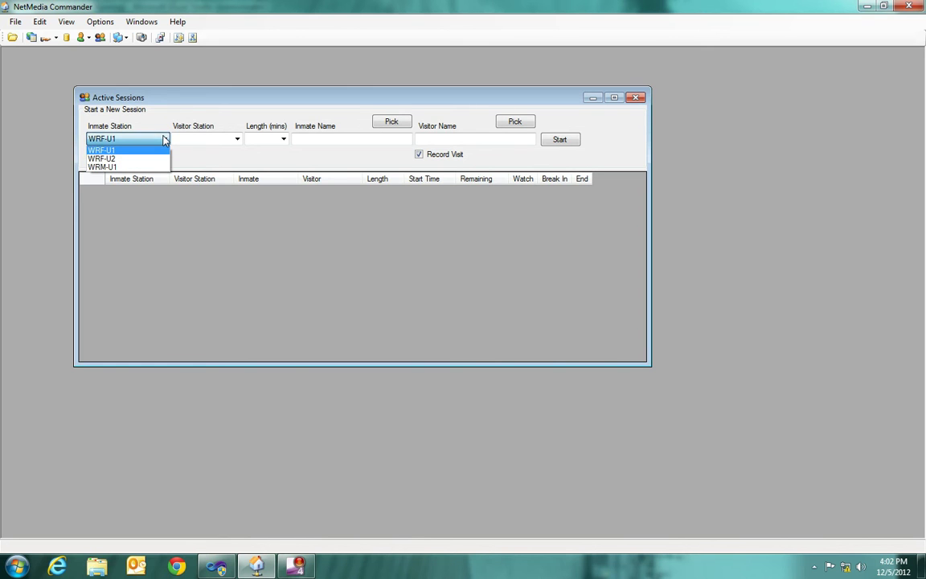
click(154, 151)
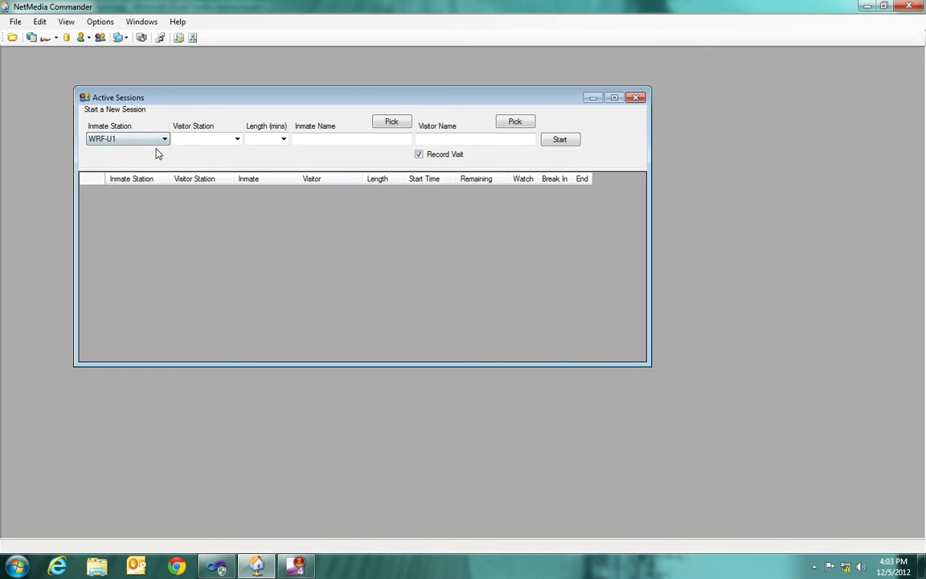
click(238, 140)
click(222, 151)
click(283, 140)
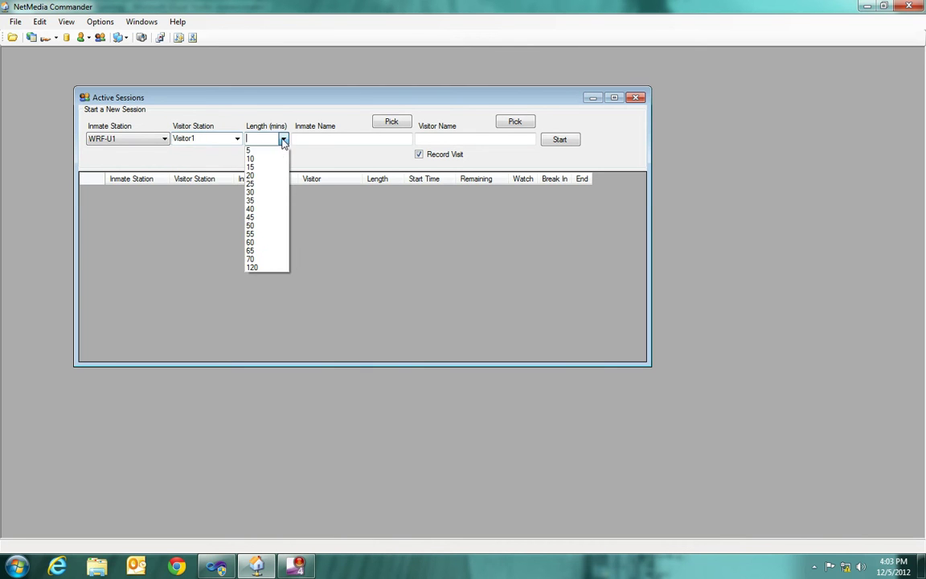
click(271, 159)
- Enter Test Inmate and Test Visitor as the participant names and start the session with visit recording enabled
click(315, 138)
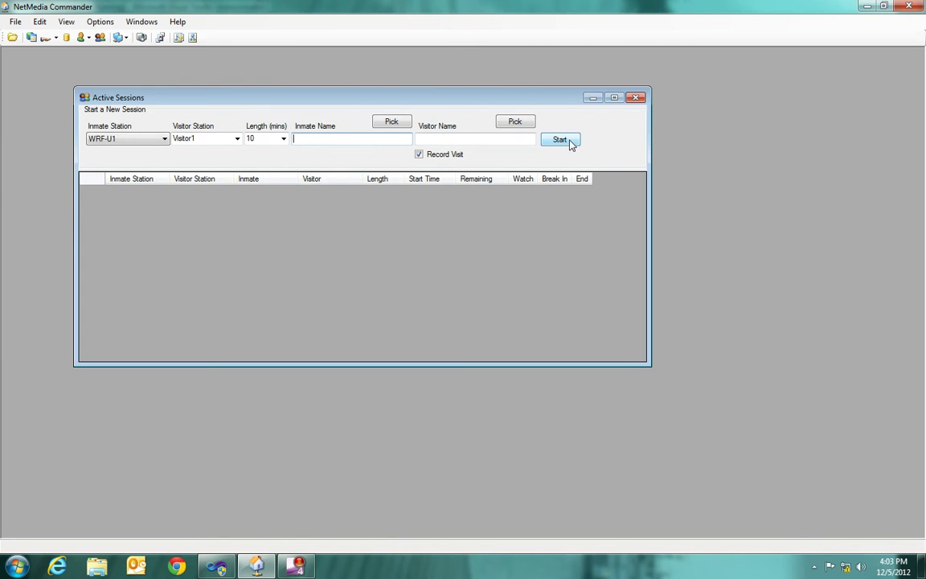
text(Test Inmate)
key(Tab)
key(Tab)
text(Test Visitor)
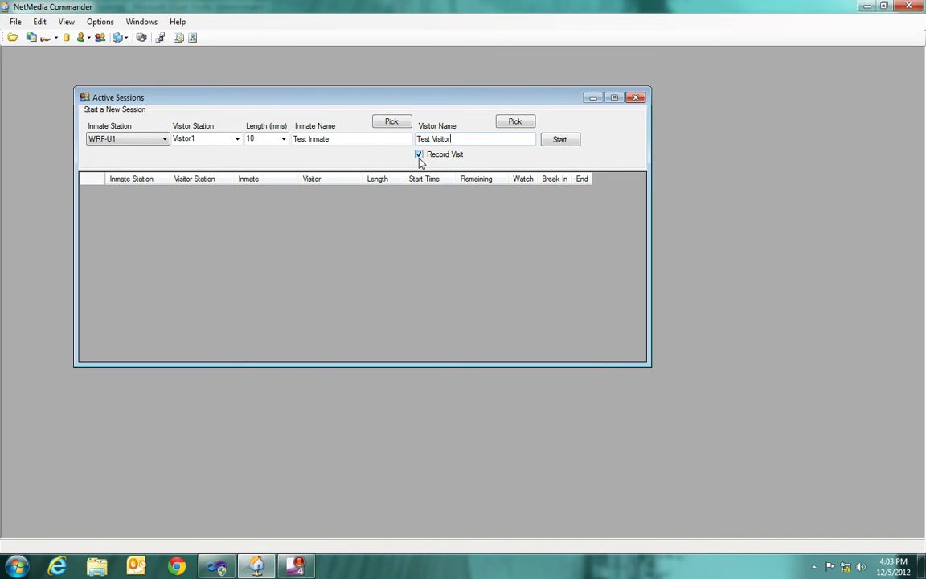
click(570, 141)
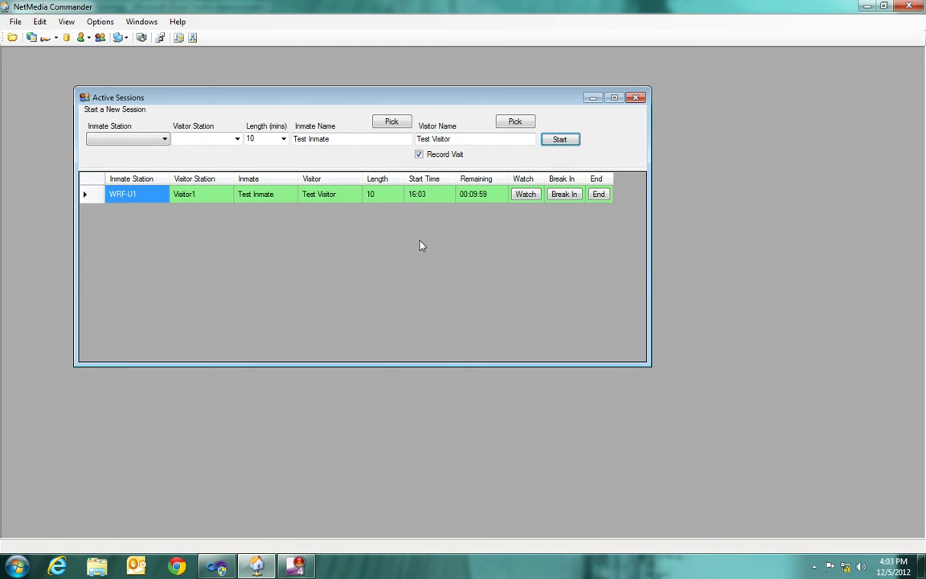
- Open the 4x Active Session Monitor, place it clear of the session list, examine the live feeds, and close it
click(119, 37)
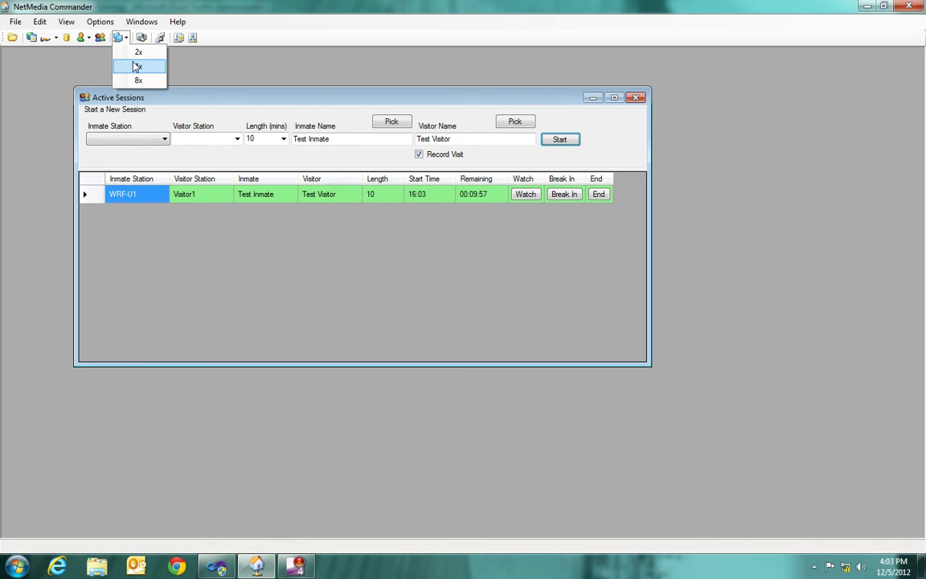
click(137, 67)
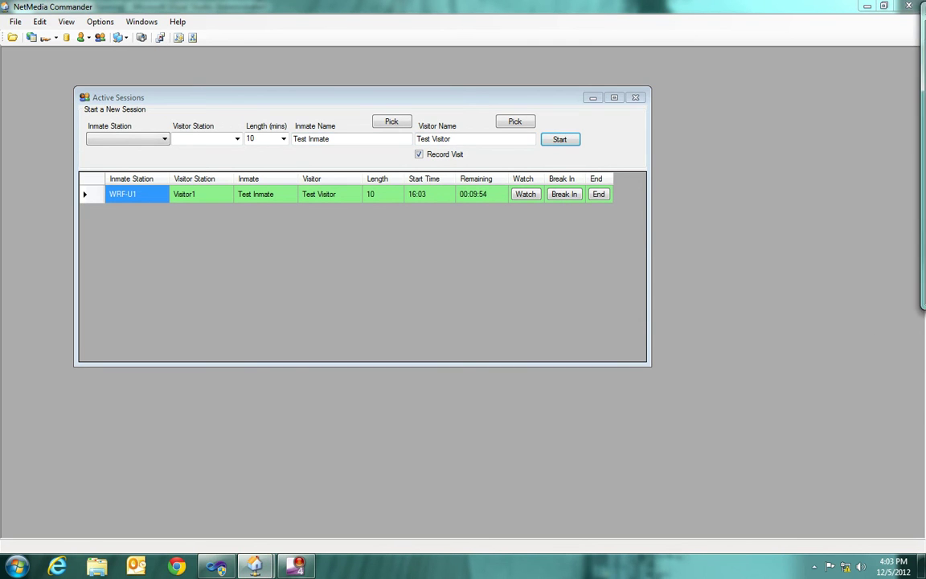
drag(610, 149, 560, 166)
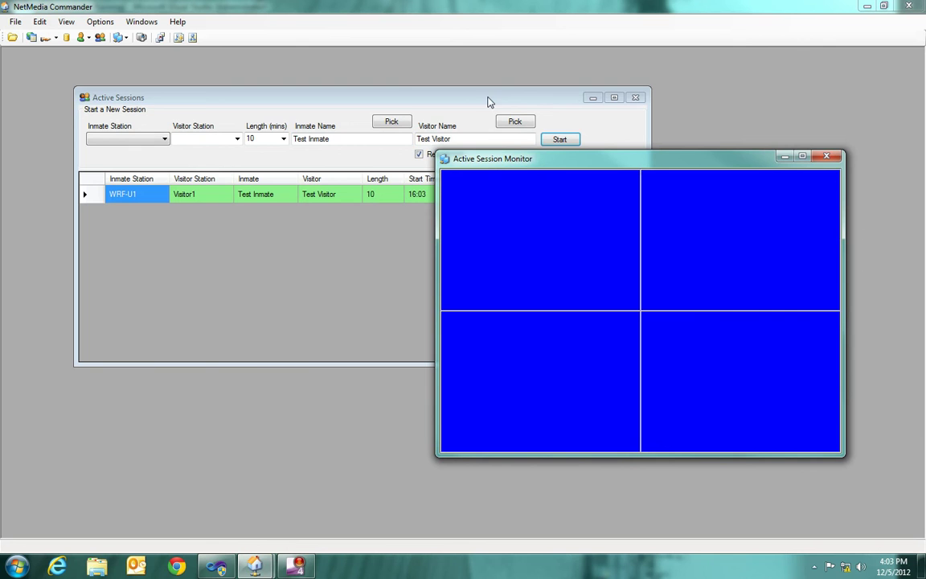
drag(525, 165, 527, 249)
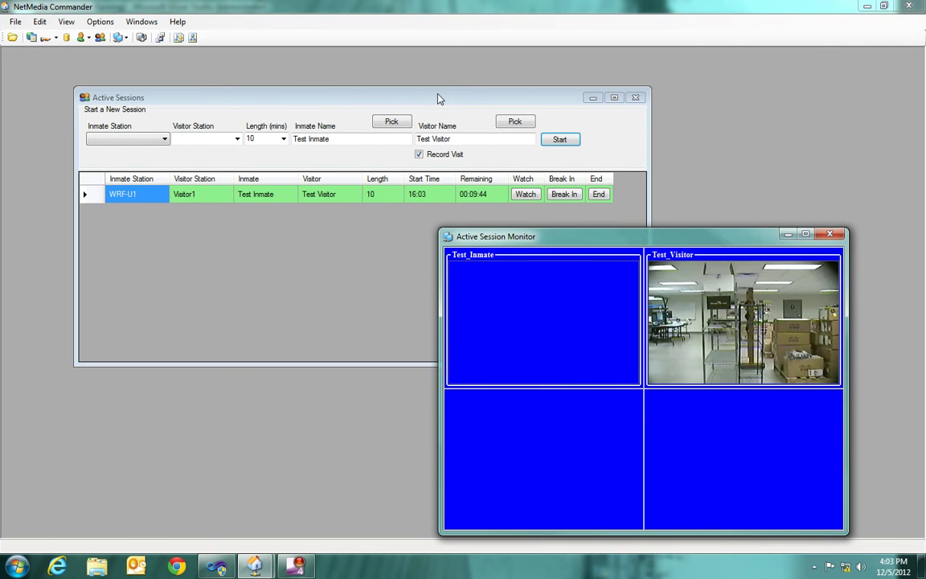
drag(525, 235, 561, 206)
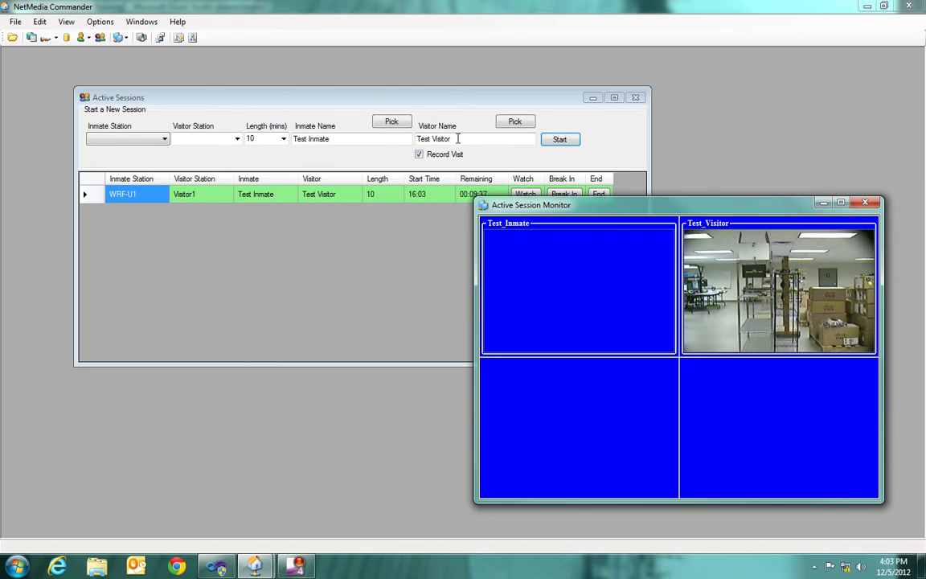
click(865, 203)
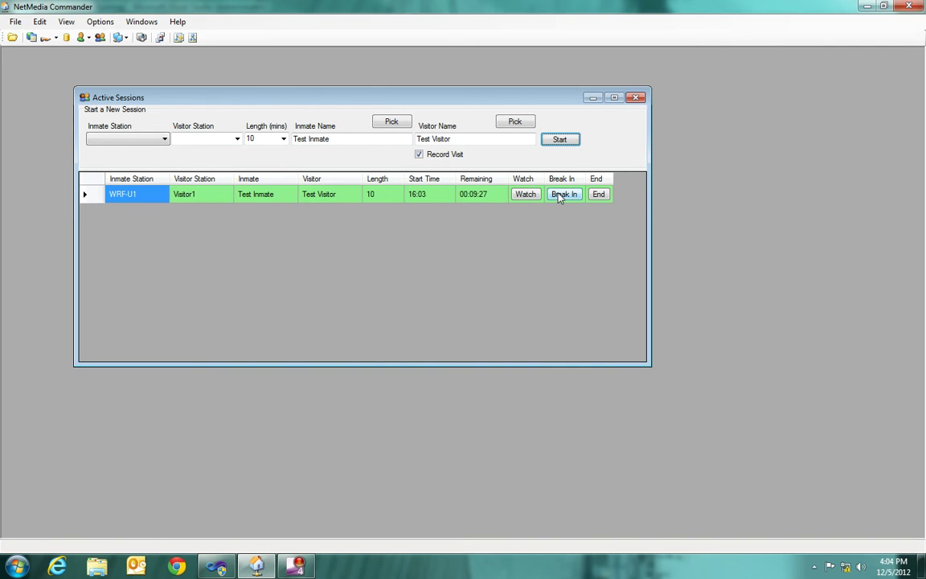
- End the Test Inmate session and dismiss the cancellation reason request without entering a reason
click(598, 196)
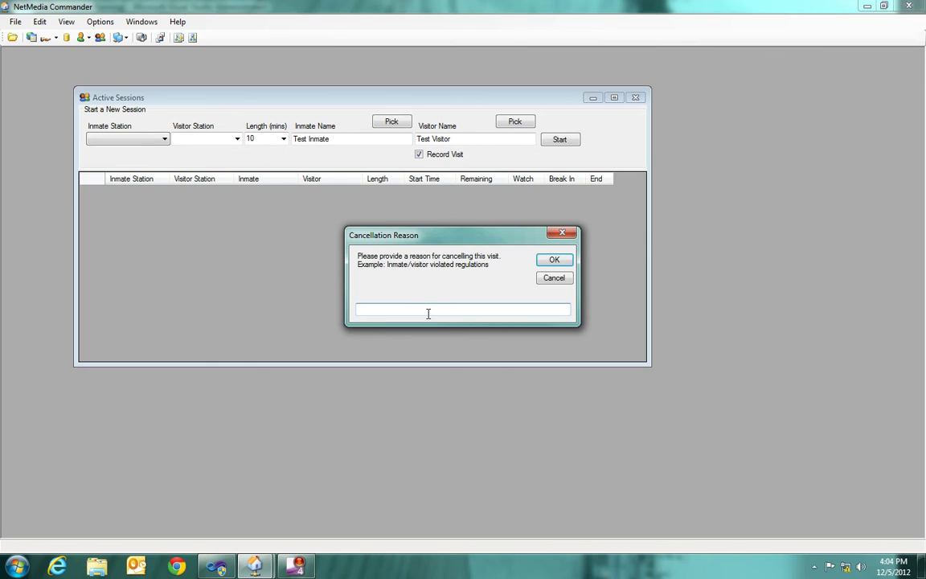
click(553, 279)
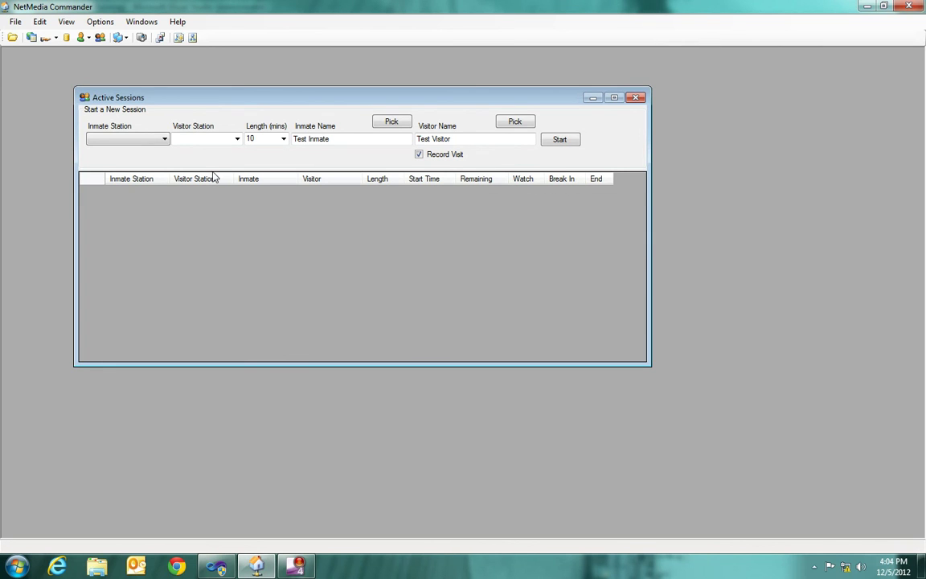
- Open the activity report and examine its logged entries, filter fields and the choices for both sort options
click(67, 22)
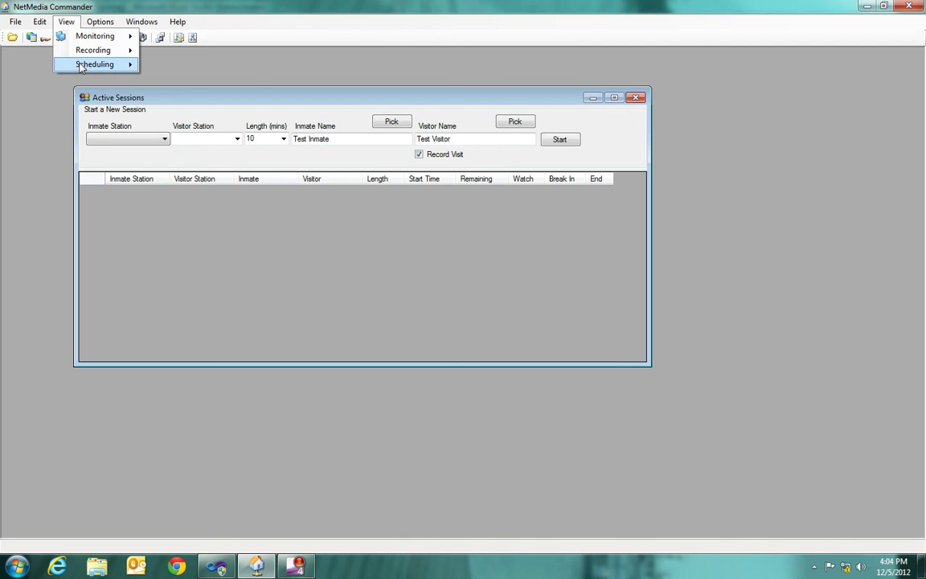
mouse_move(95, 64)
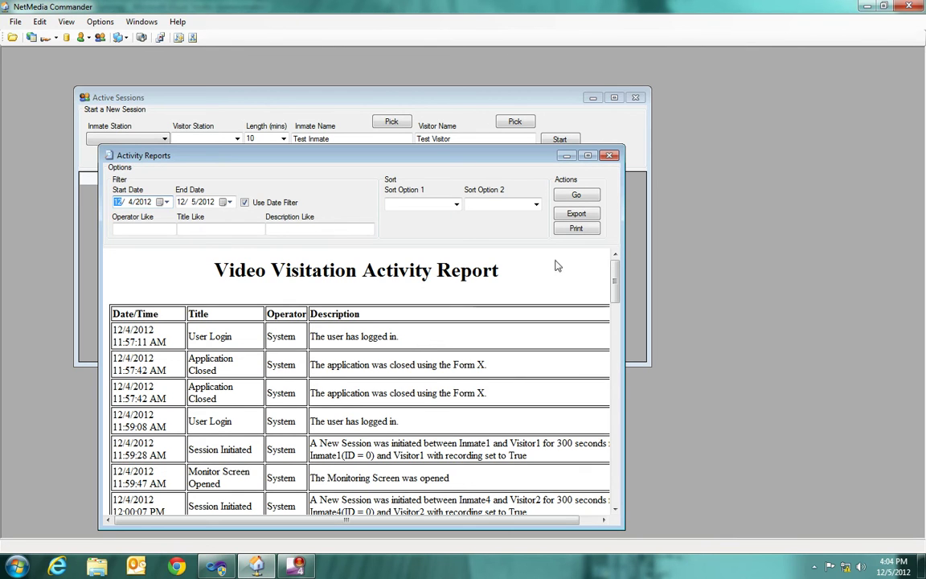
mouse_move(614, 281)
mouse_down()
mouse_move(613, 338)
mouse_move(614, 294)
mouse_up()
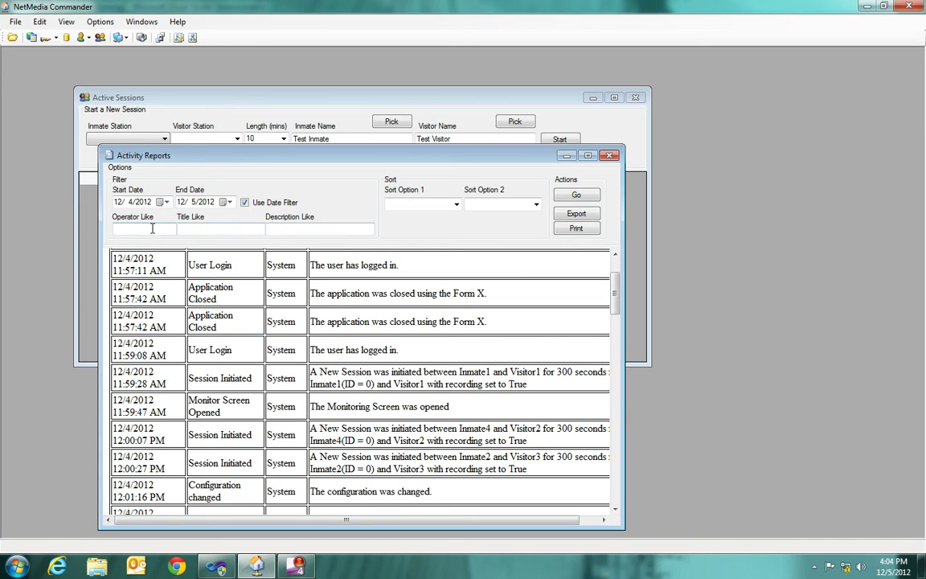
click(269, 229)
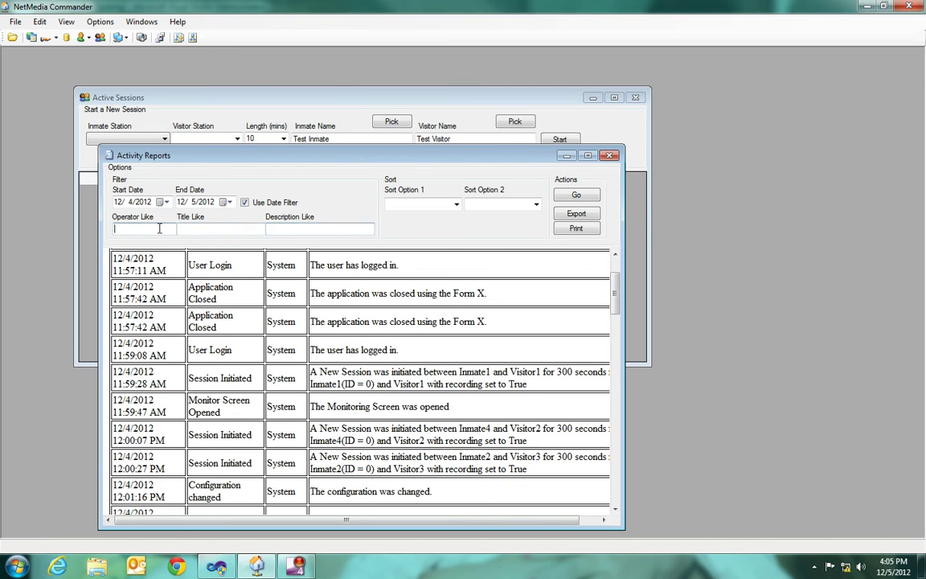
click(456, 204)
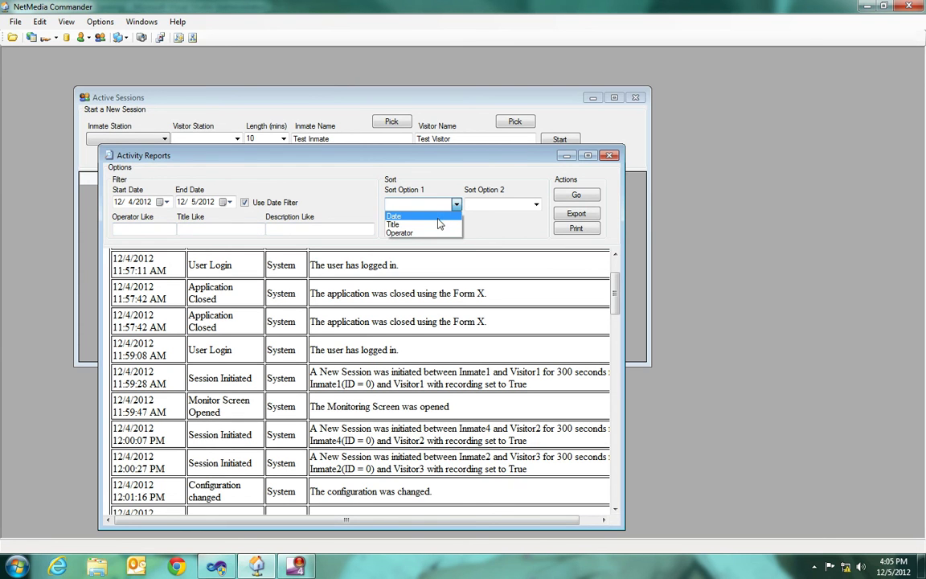
click(537, 206)
click(537, 206)
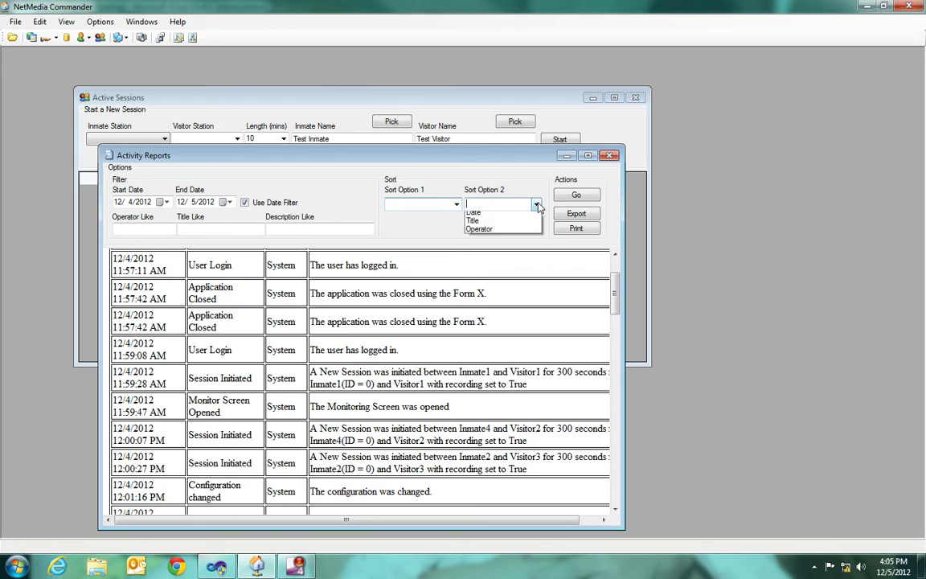
click(432, 231)
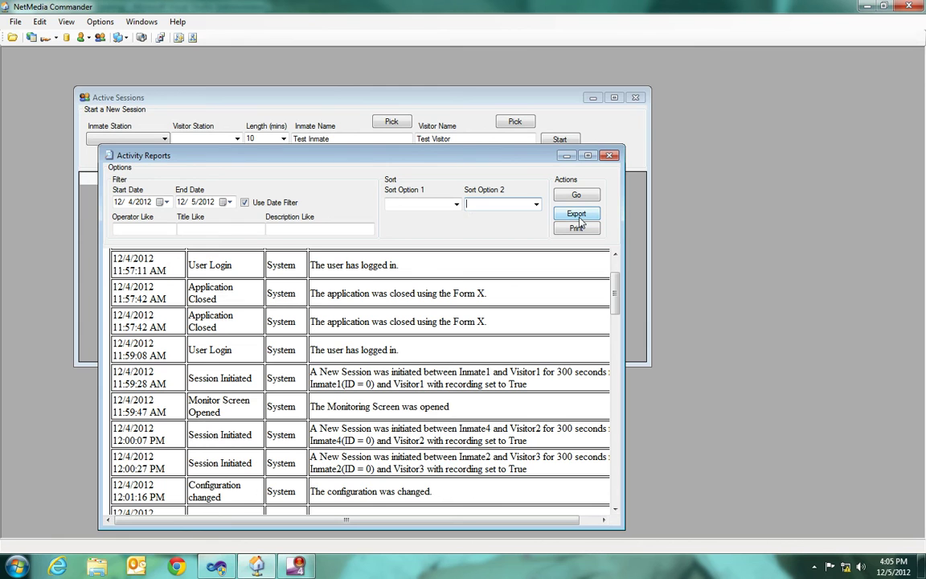
- Close the activity report and examine the available commands for synchronizing stations and configuring the schedule without running any of them
click(611, 157)
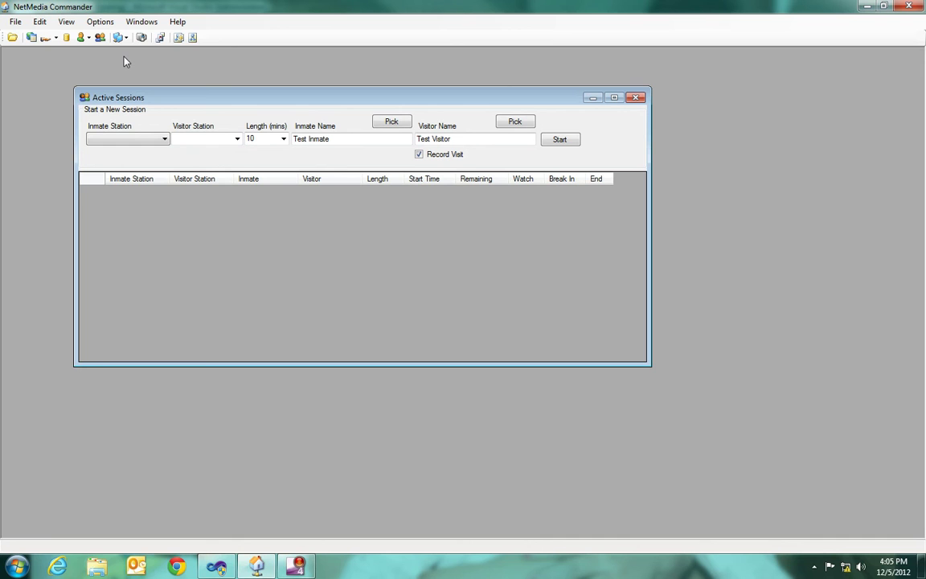
click(100, 23)
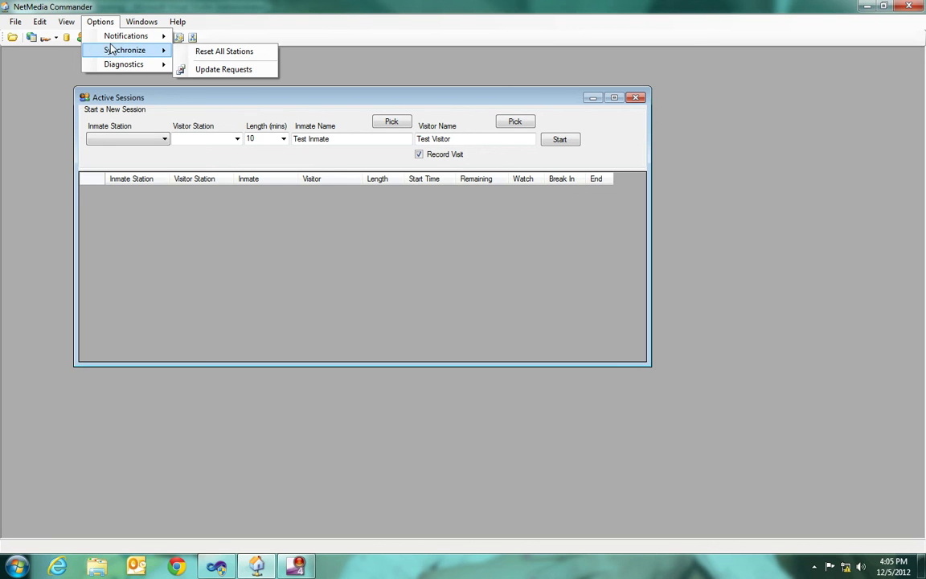
mouse_move(64, 25)
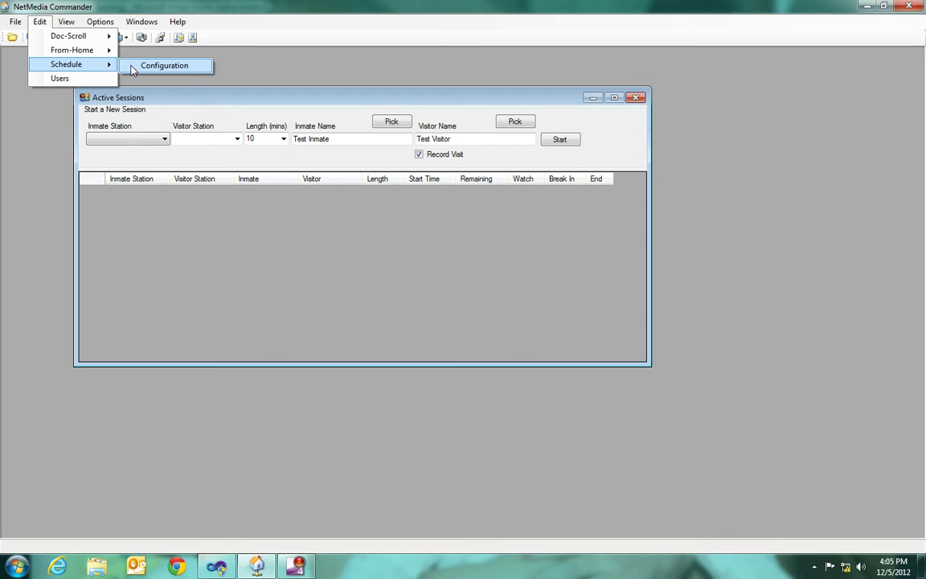
click(66, 25)
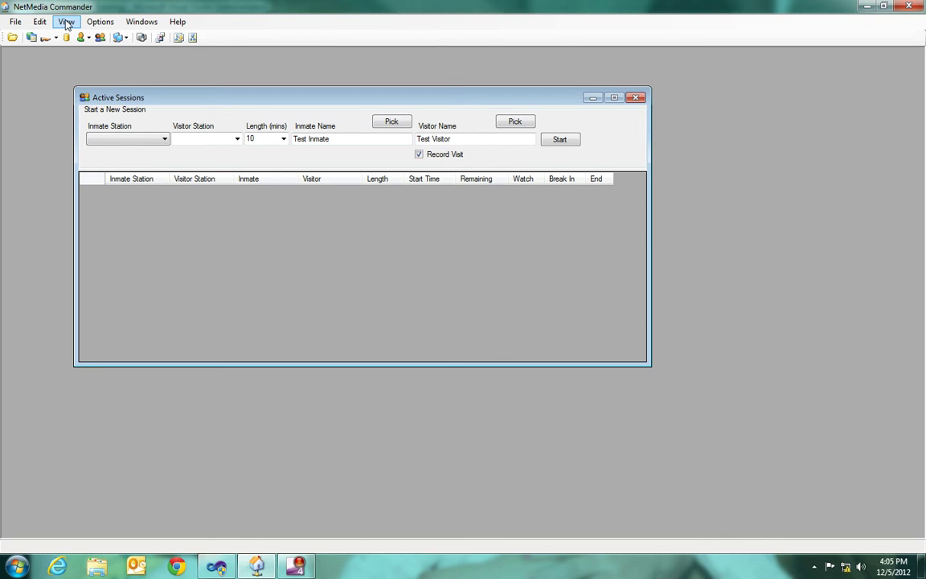
click(100, 22)
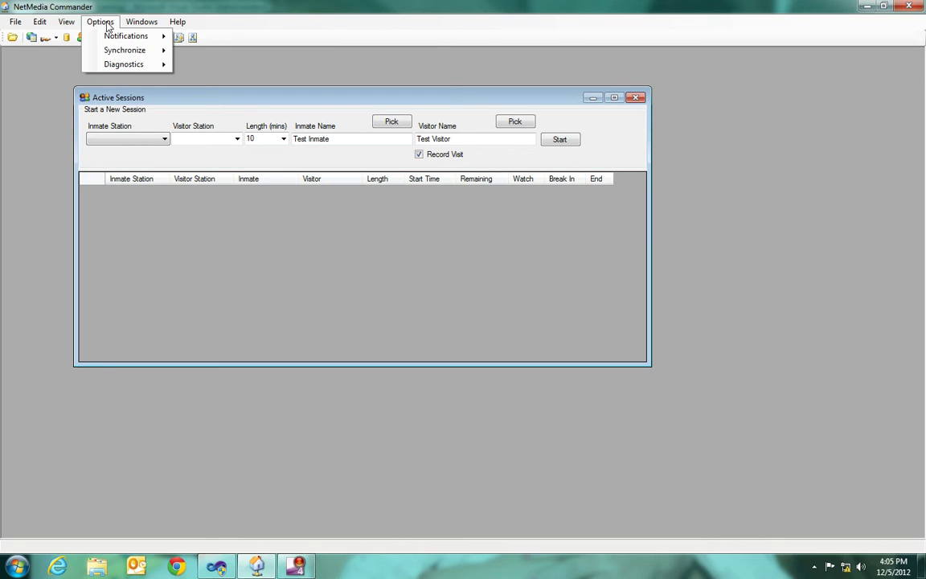
click(320, 102)
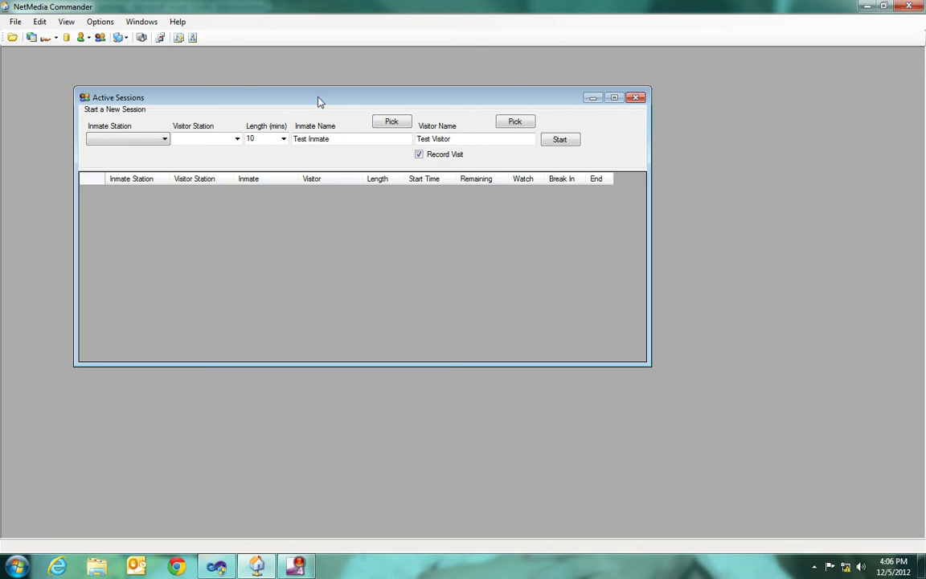